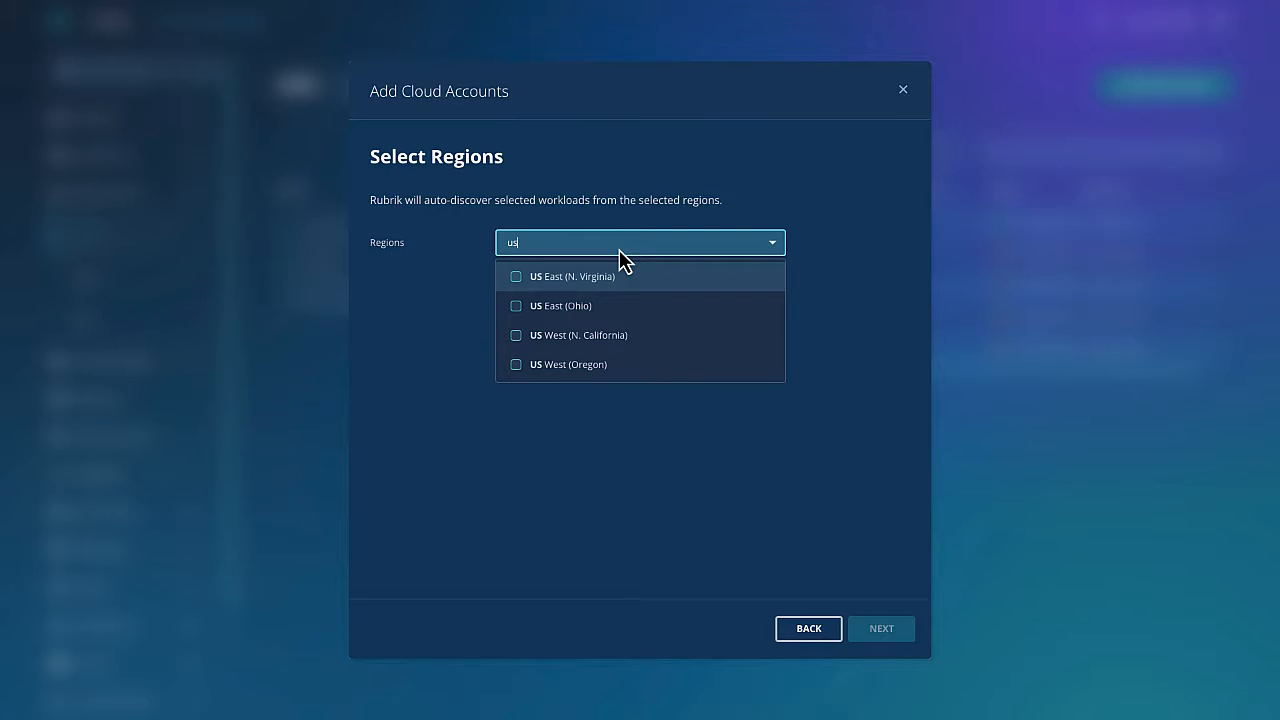
# Select regions US East (N. Virginia), US West (N. California) and US West (Oregon), submit with default roles, and launch the CloudFormation stack
pyautogui.click(516, 278)
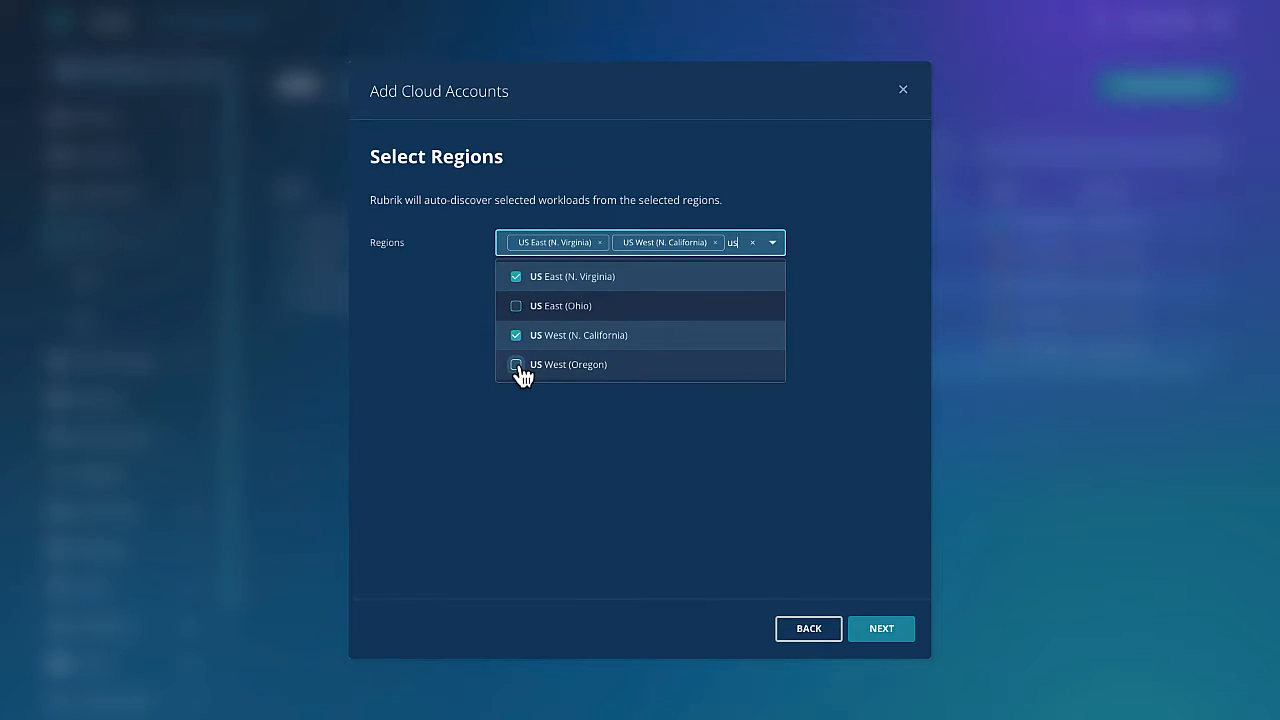
pyautogui.click(517, 367)
pyautogui.click(890, 632)
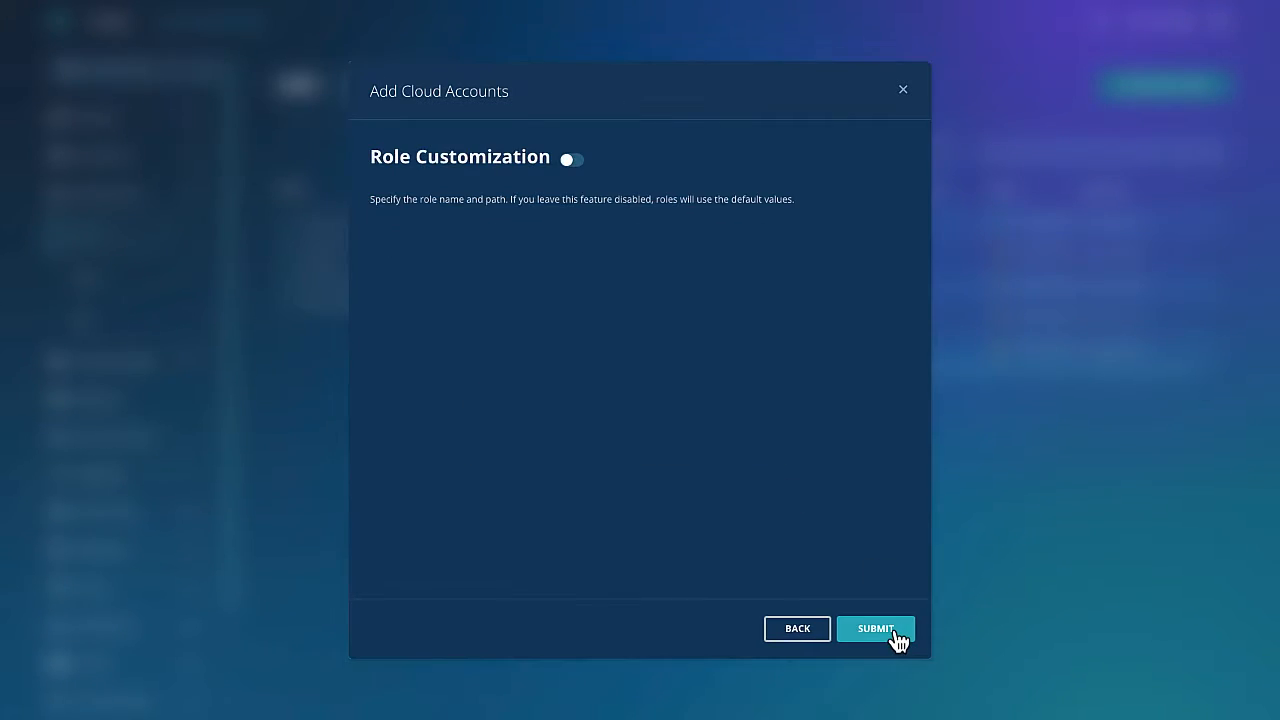
pyautogui.click(888, 632)
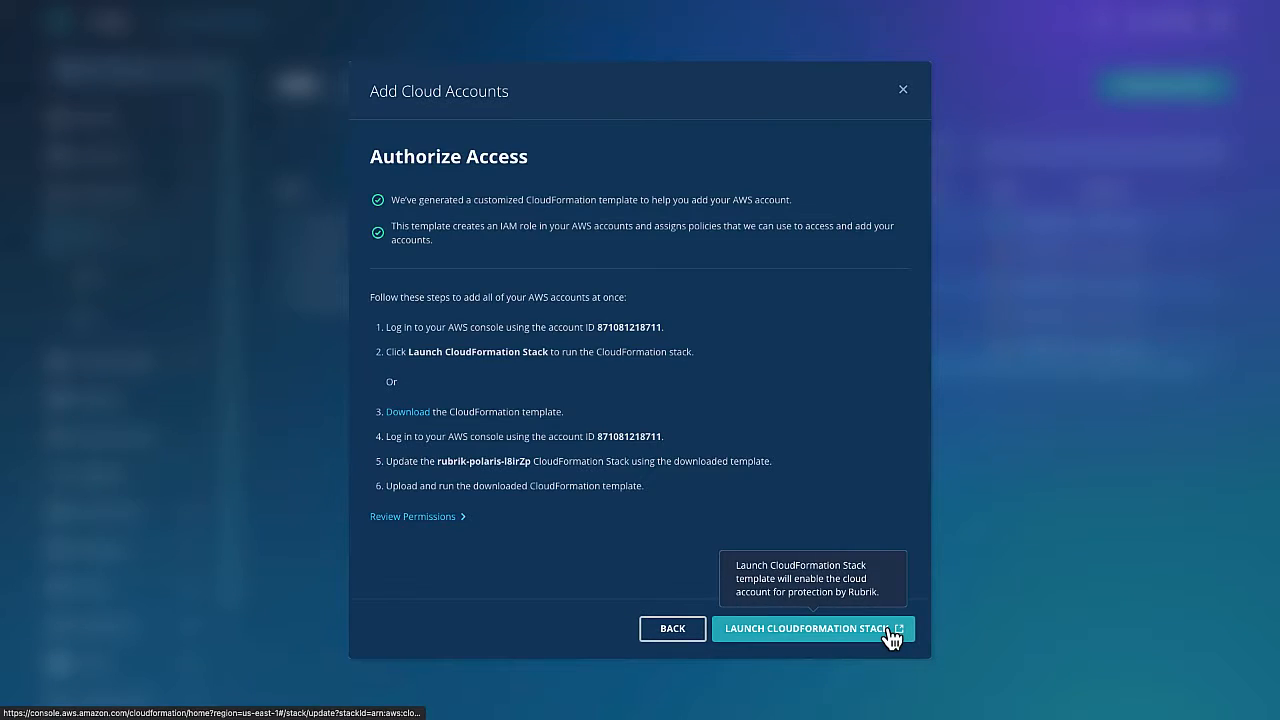
pyautogui.click(847, 627)
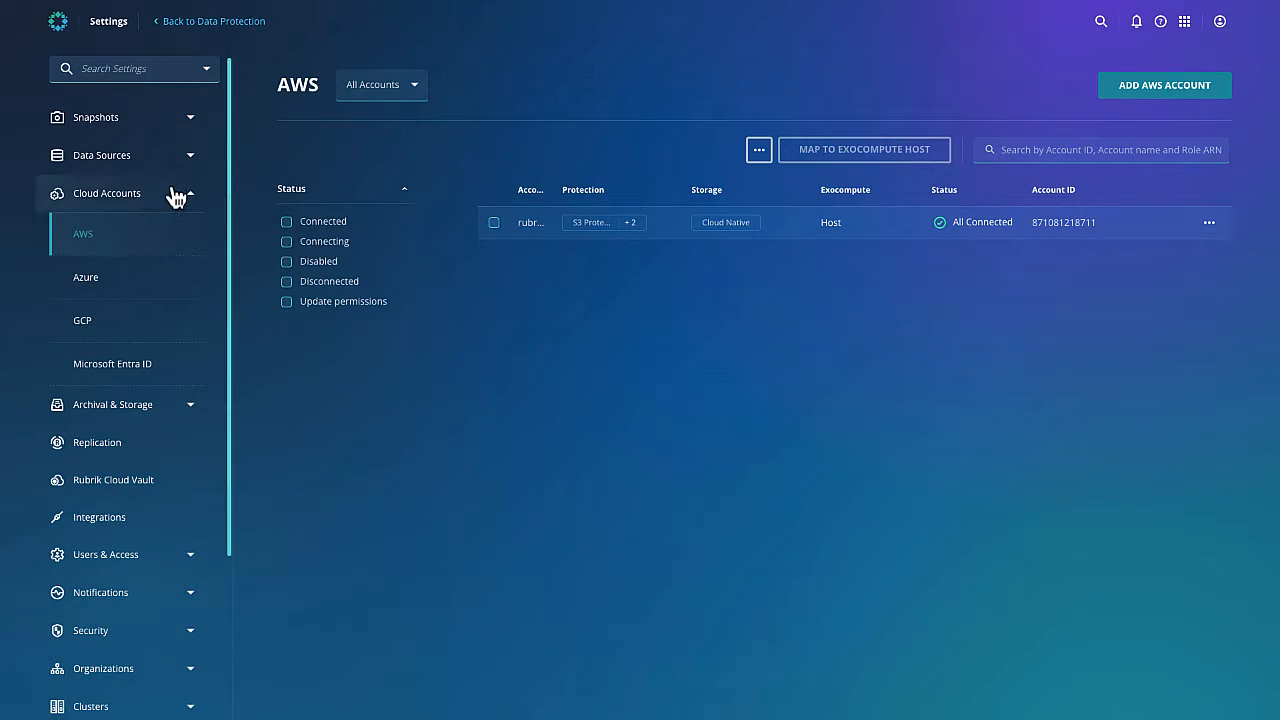
# Examine the S3 buckets discovered in the AWS S3 inventory of Data Protection
pyautogui.click(1184, 24)
pyautogui.click(1066, 76)
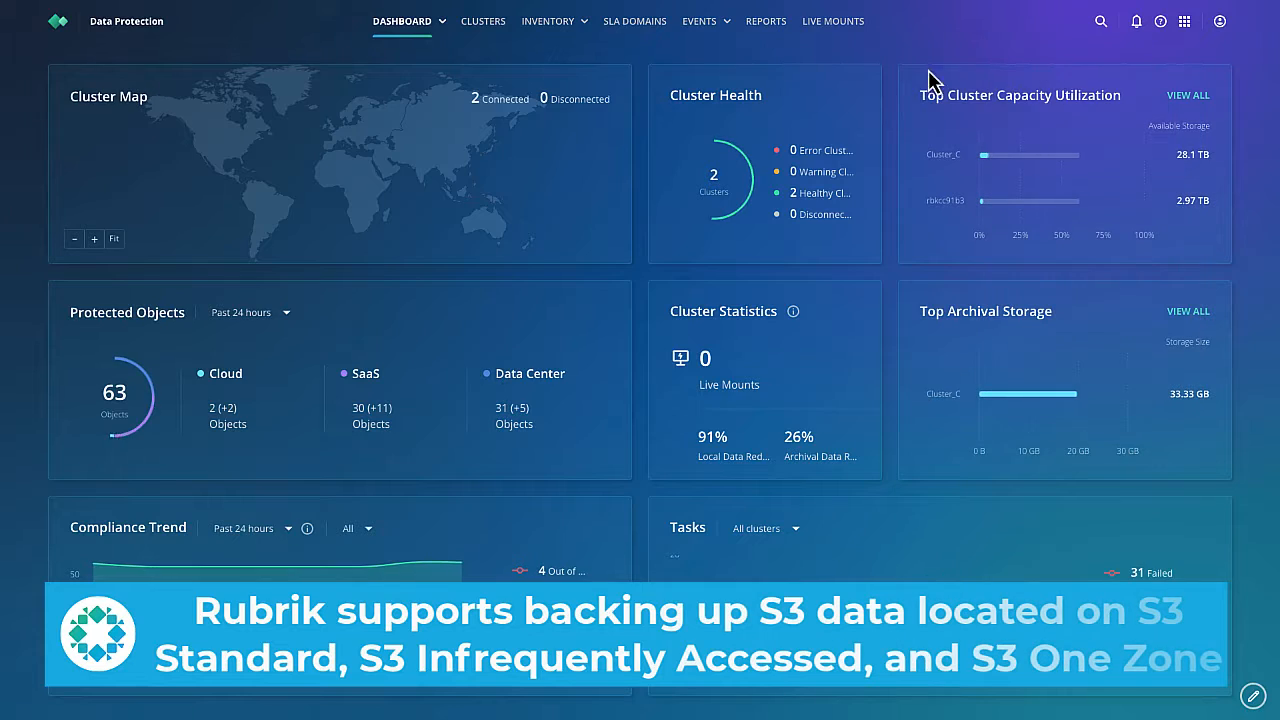
pyautogui.click(570, 22)
pyautogui.moveTo(566, 127)
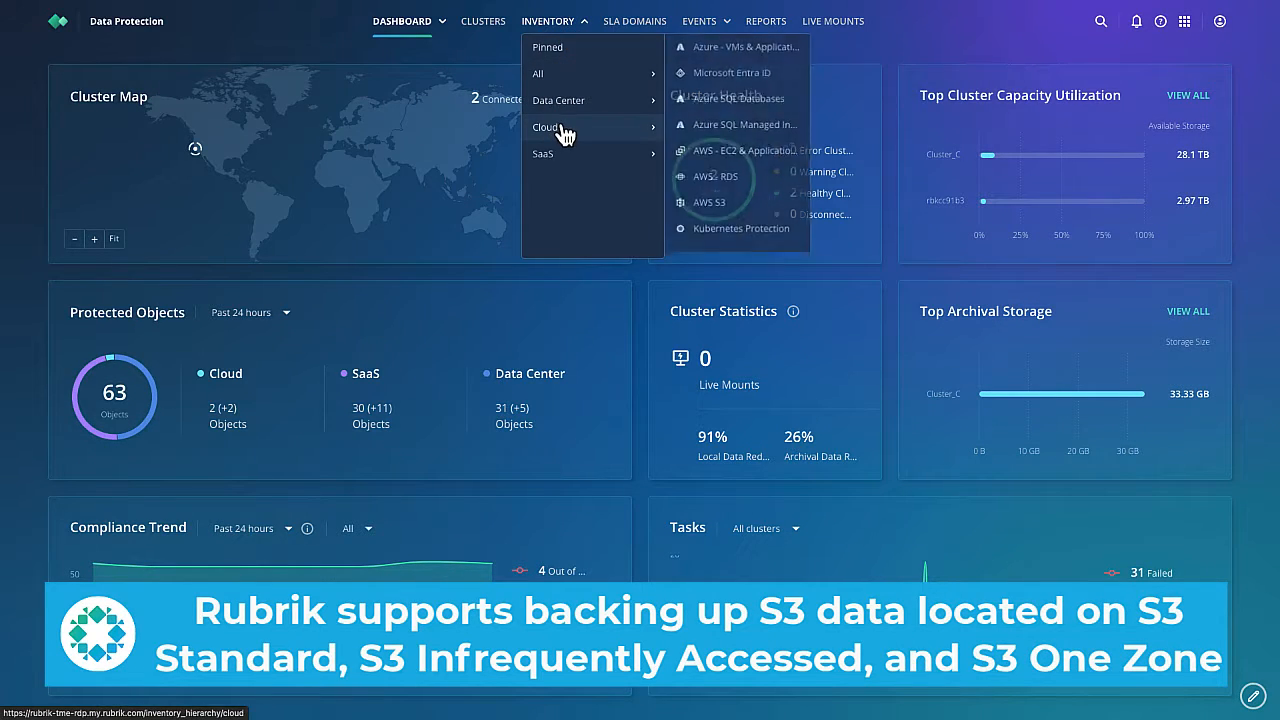
pyautogui.click(714, 212)
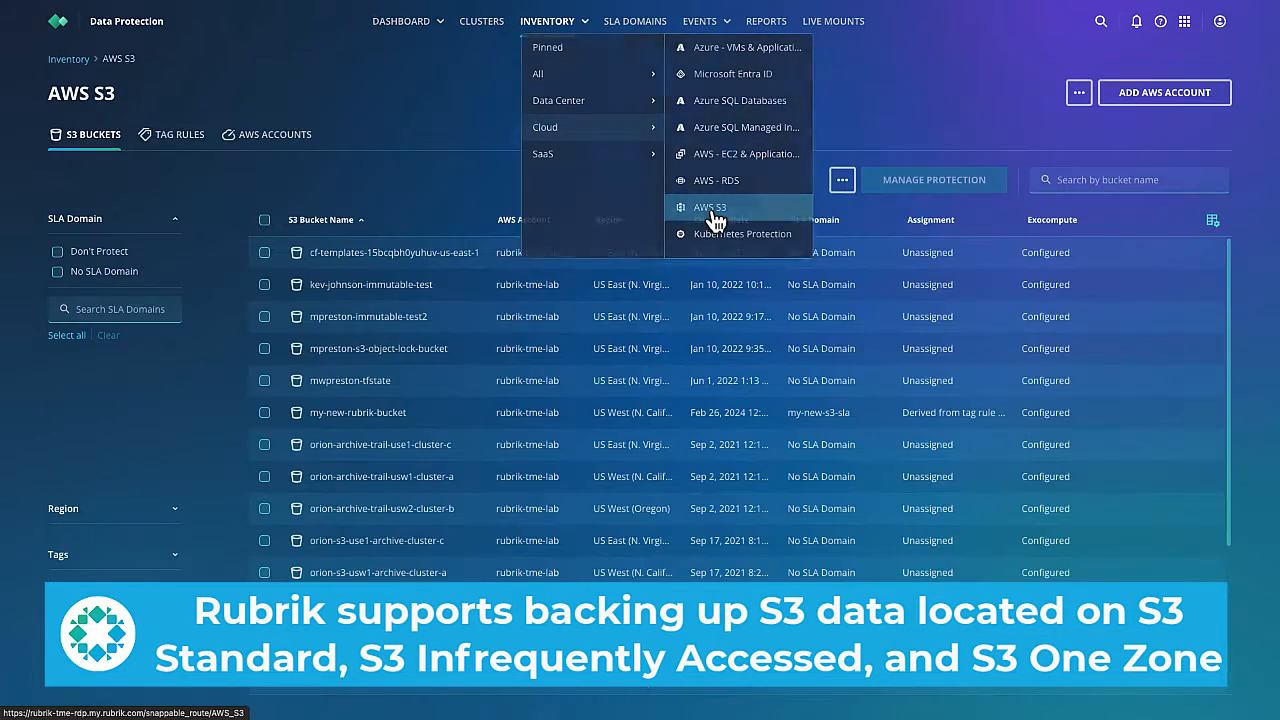
pyautogui.scroll(-1, 440, 400)
pyautogui.scroll(-3, 440, 402)
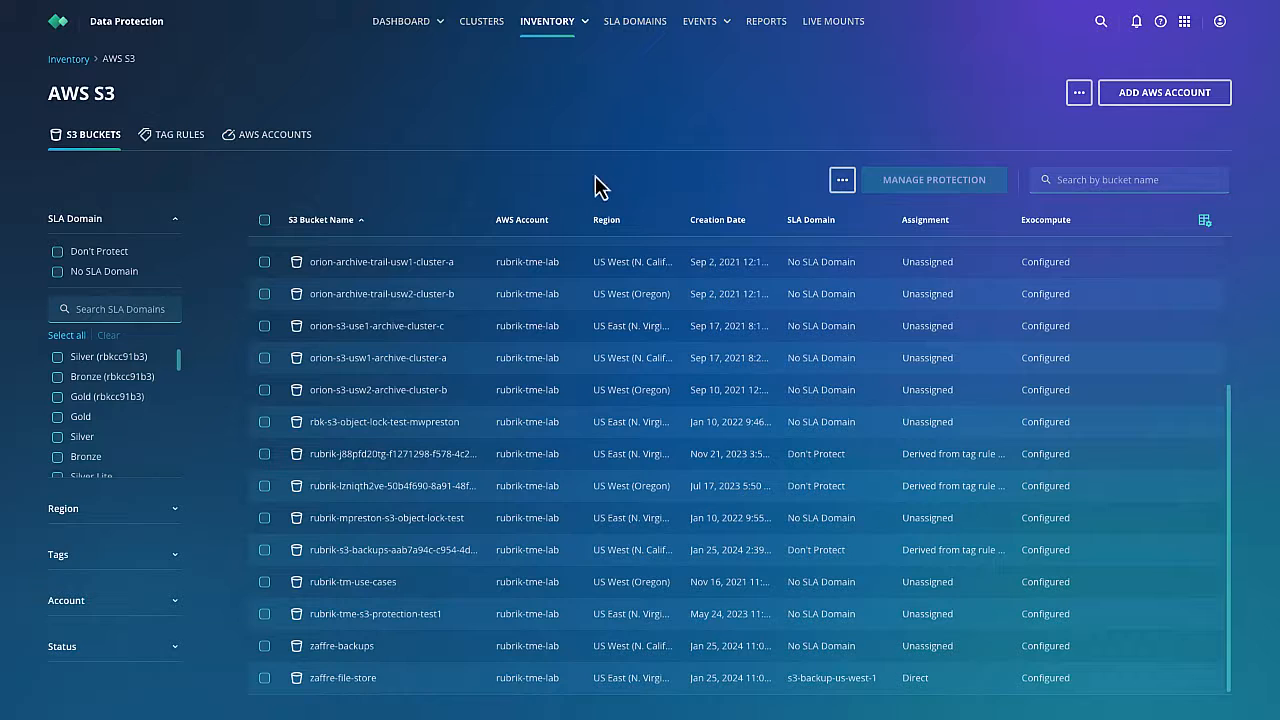
# Start a new archival location for the Cloud Native use case in the Cloud Archival Locations settings
pyautogui.click(1184, 22)
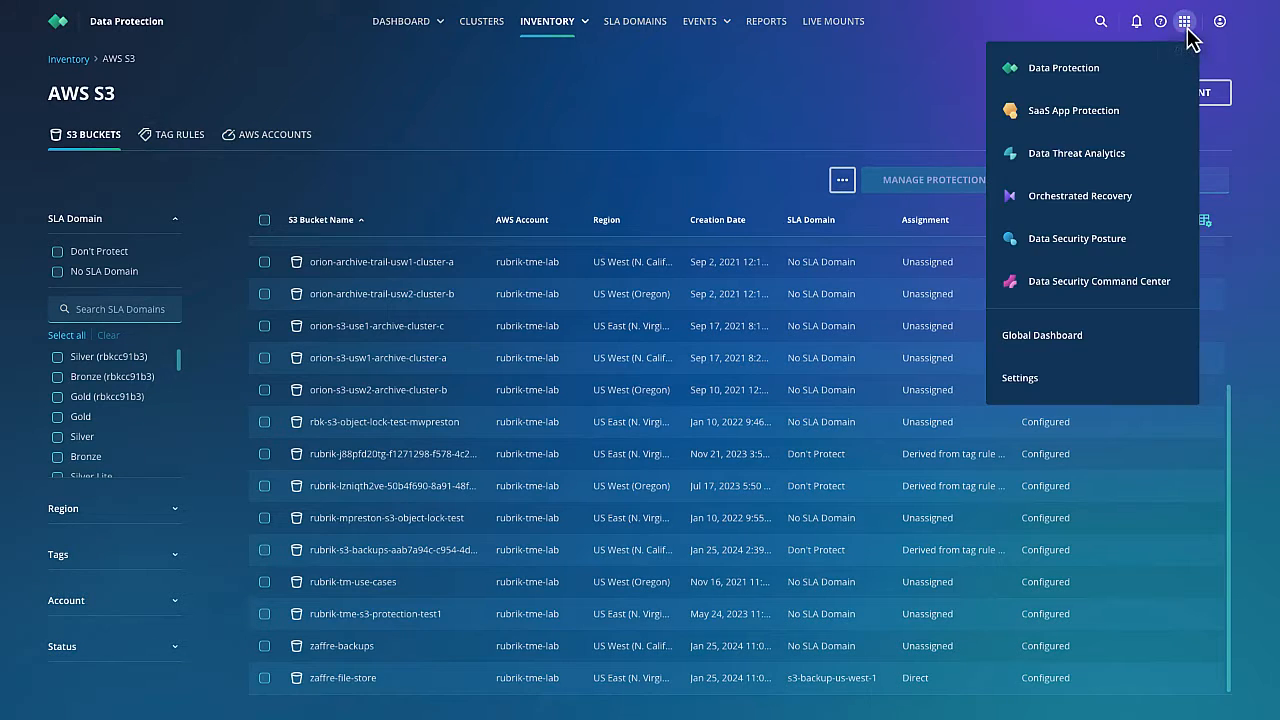
pyautogui.click(1117, 390)
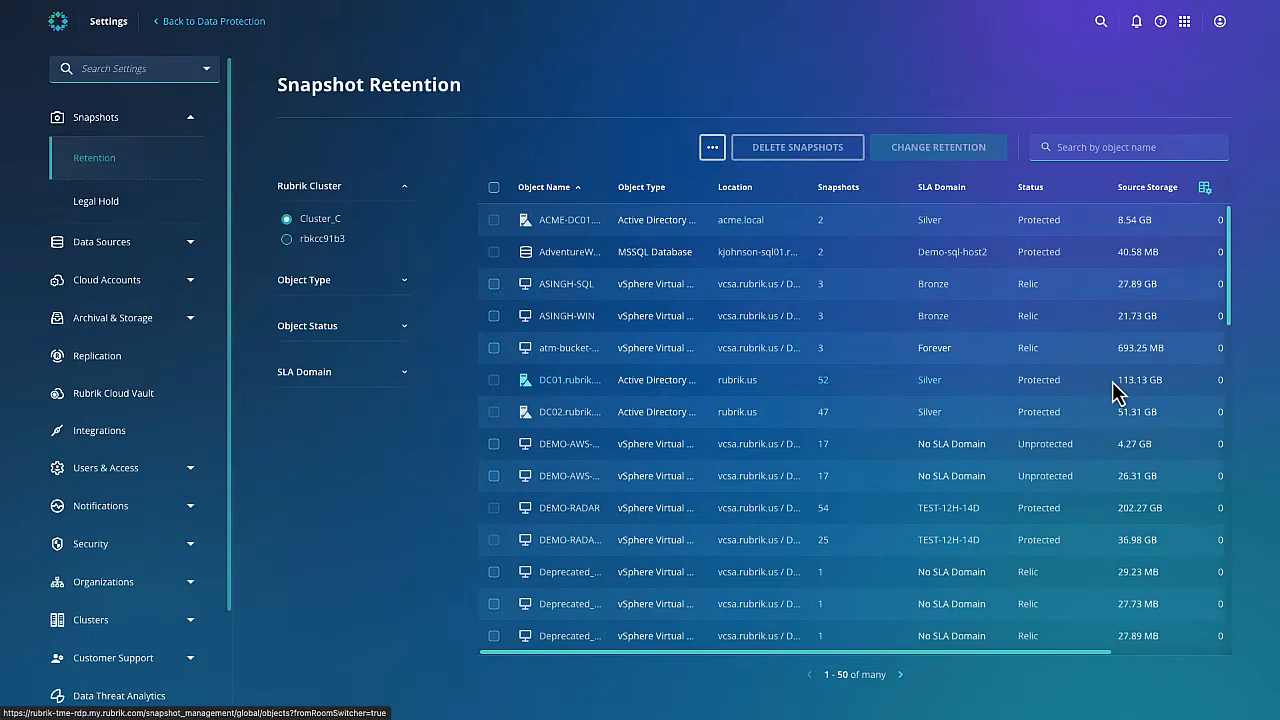
pyautogui.click(170, 320)
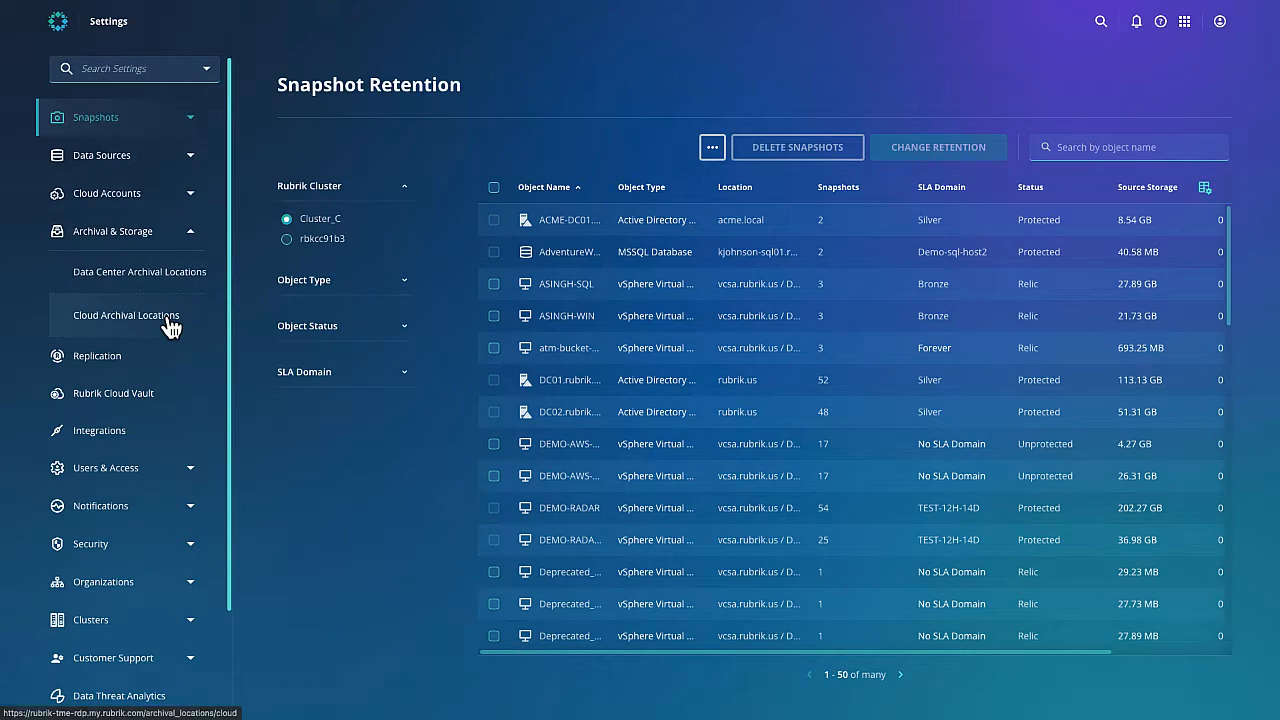
pyautogui.click(170, 322)
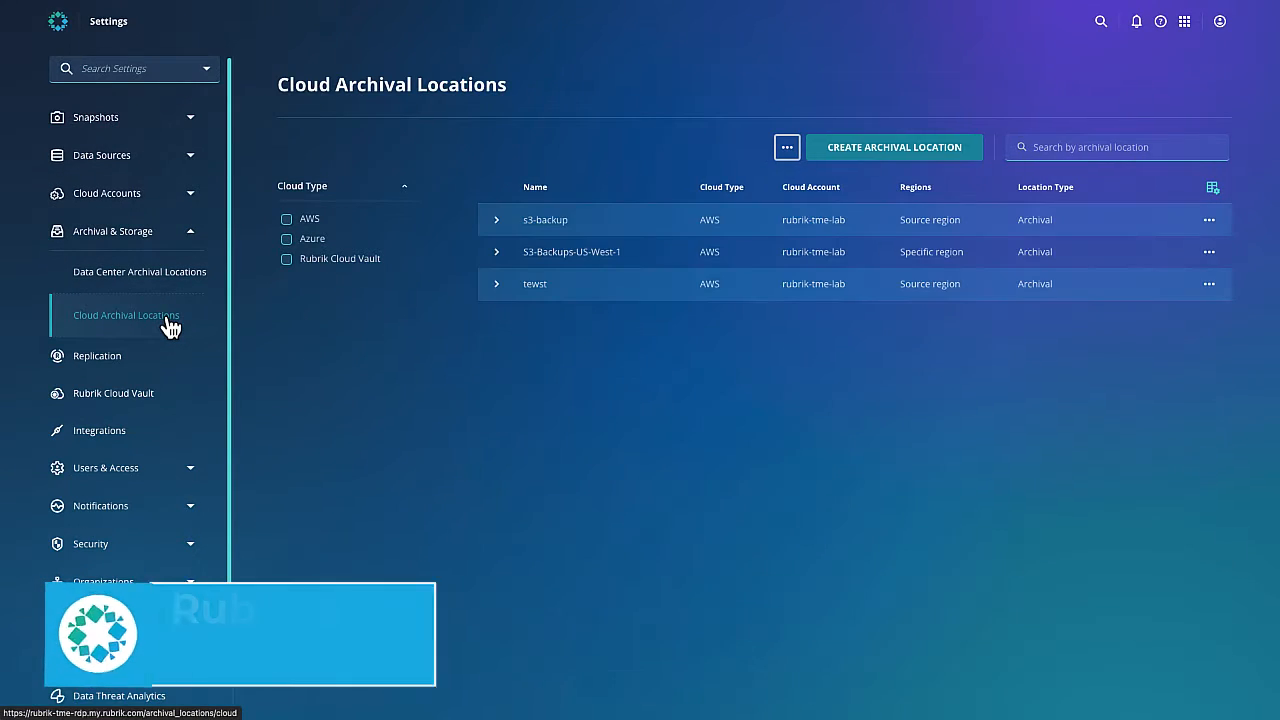
pyautogui.click(884, 158)
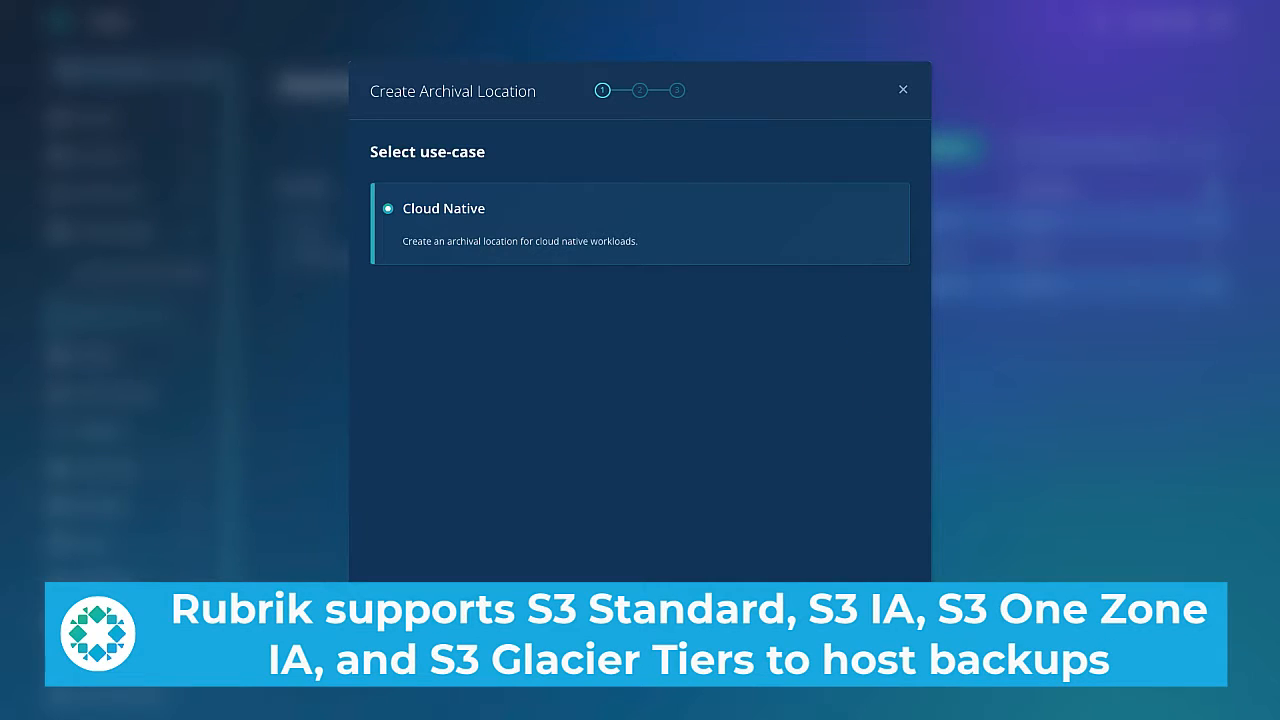
pyautogui.click(882, 630)
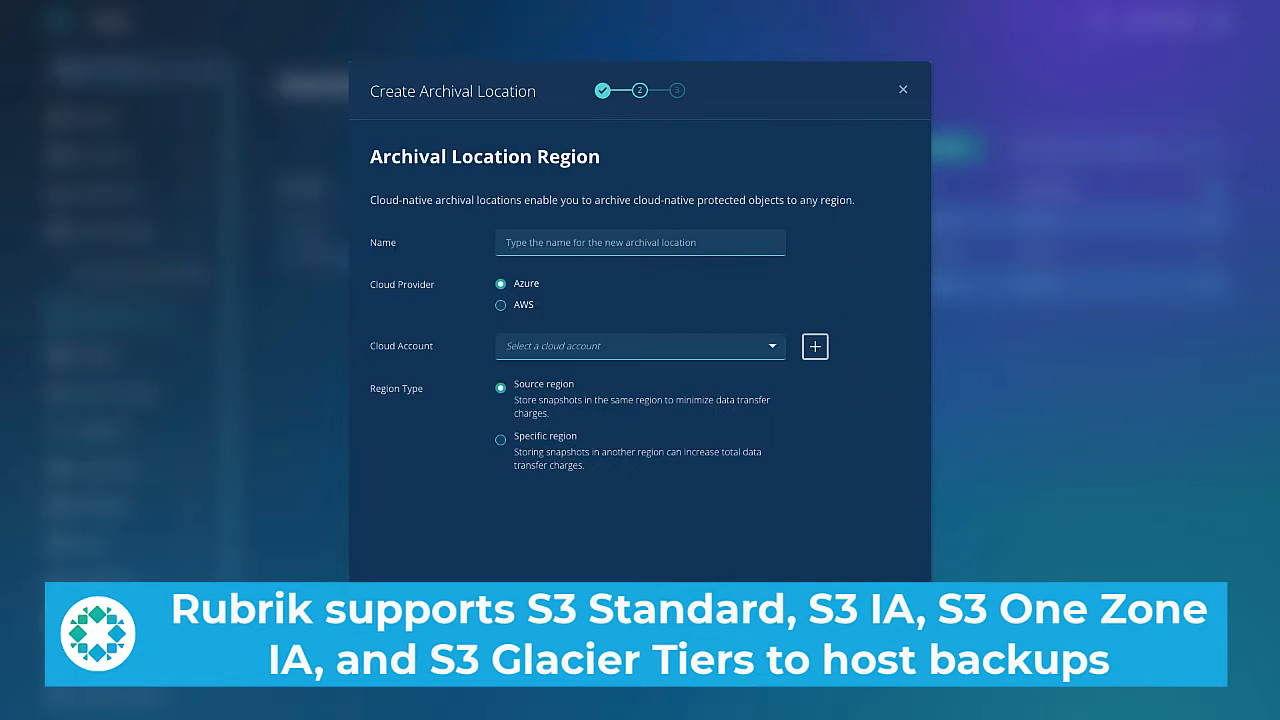
# Create the archival location my-new-s3-backup-target with AWS as provider, cloud account rubrik-tme-lab and the source region type
pyautogui.click(545, 243)
pyautogui.write('m')
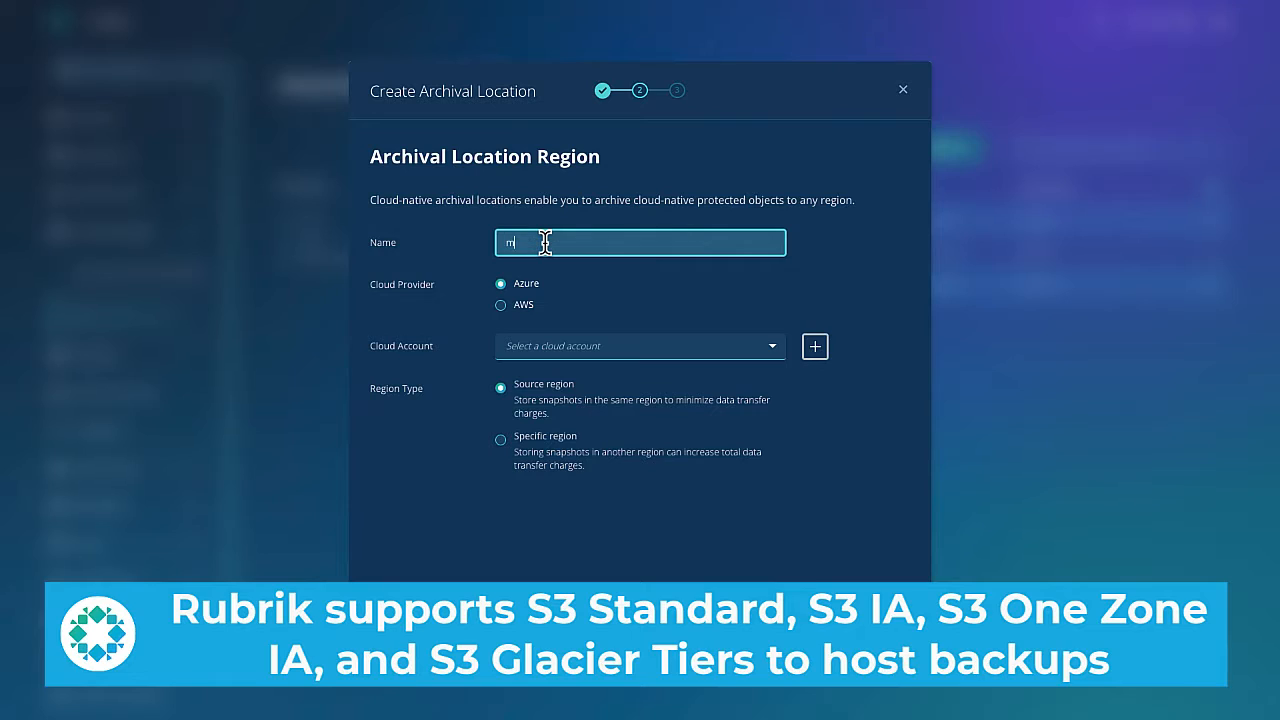
pyautogui.write('y-new')
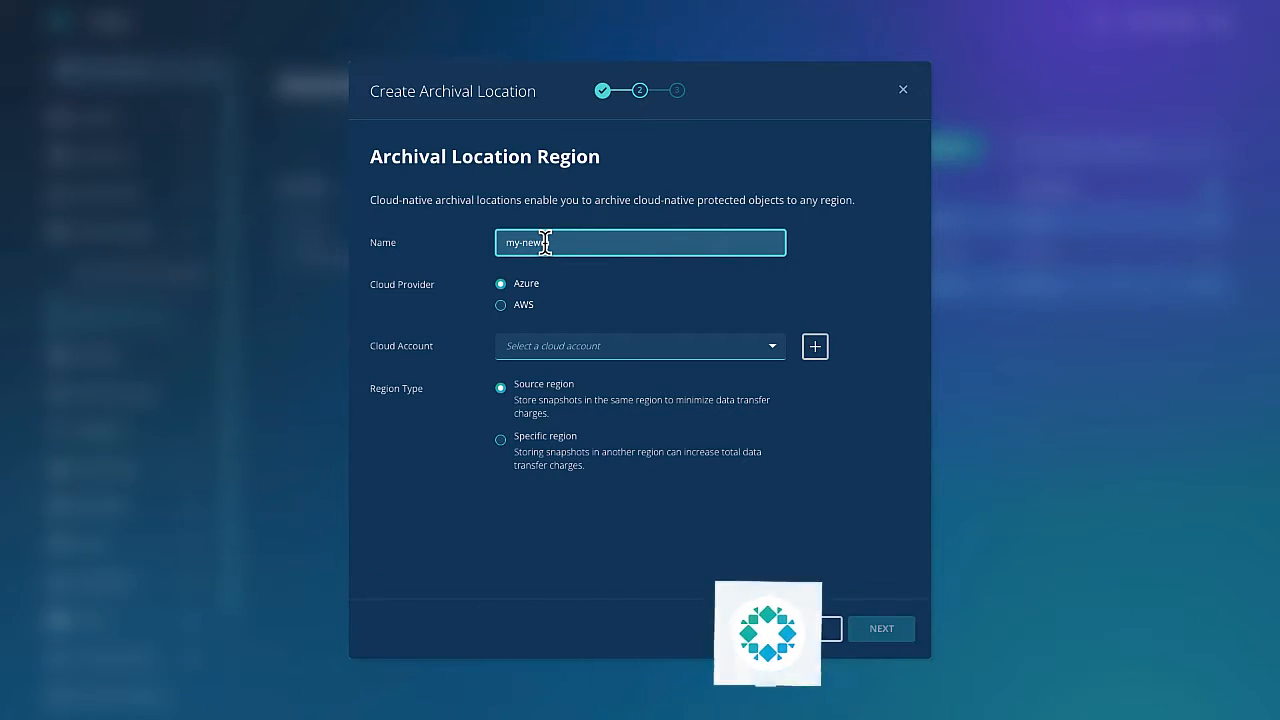
pyautogui.write('-3-b')
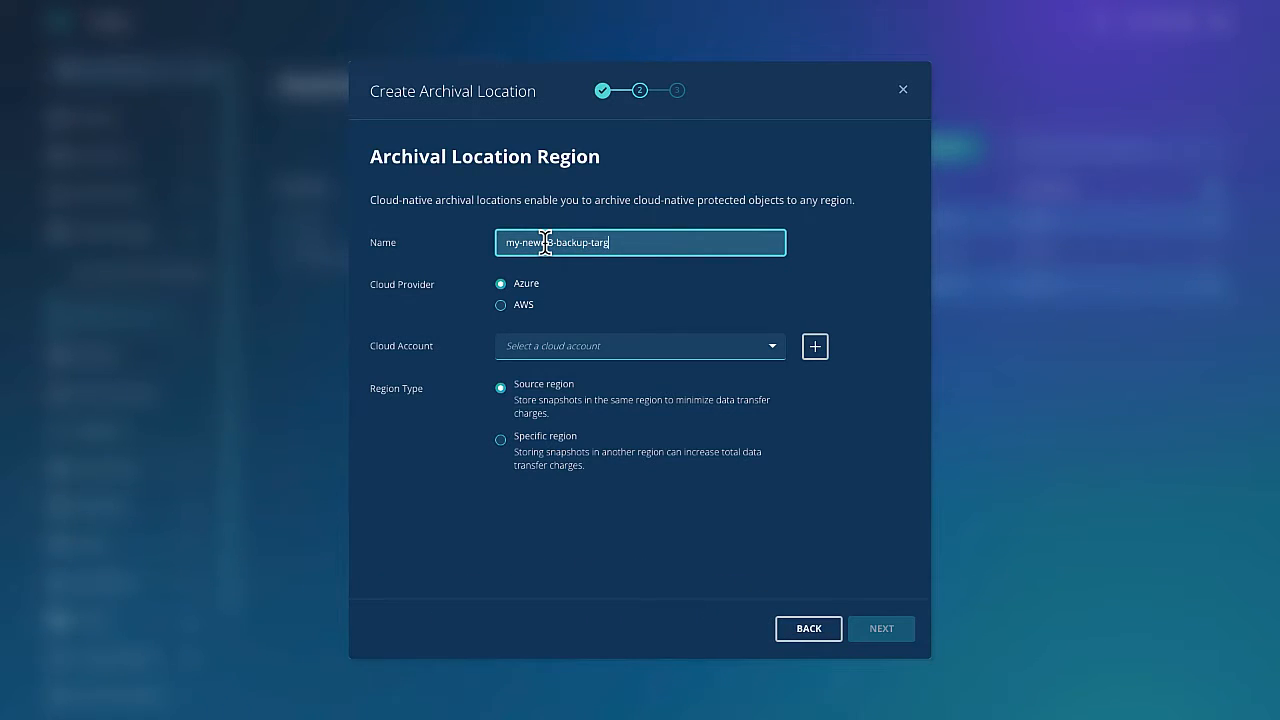
pyautogui.click(503, 308)
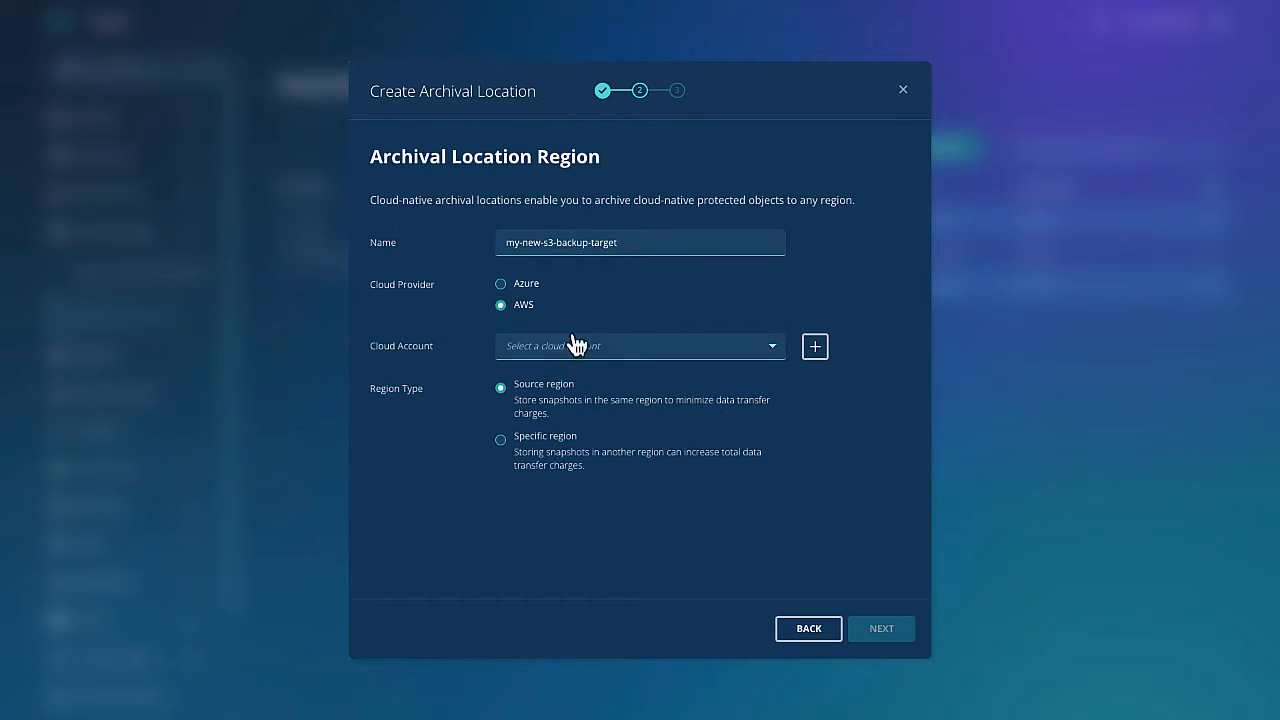
pyautogui.click(606, 350)
pyautogui.click(576, 388)
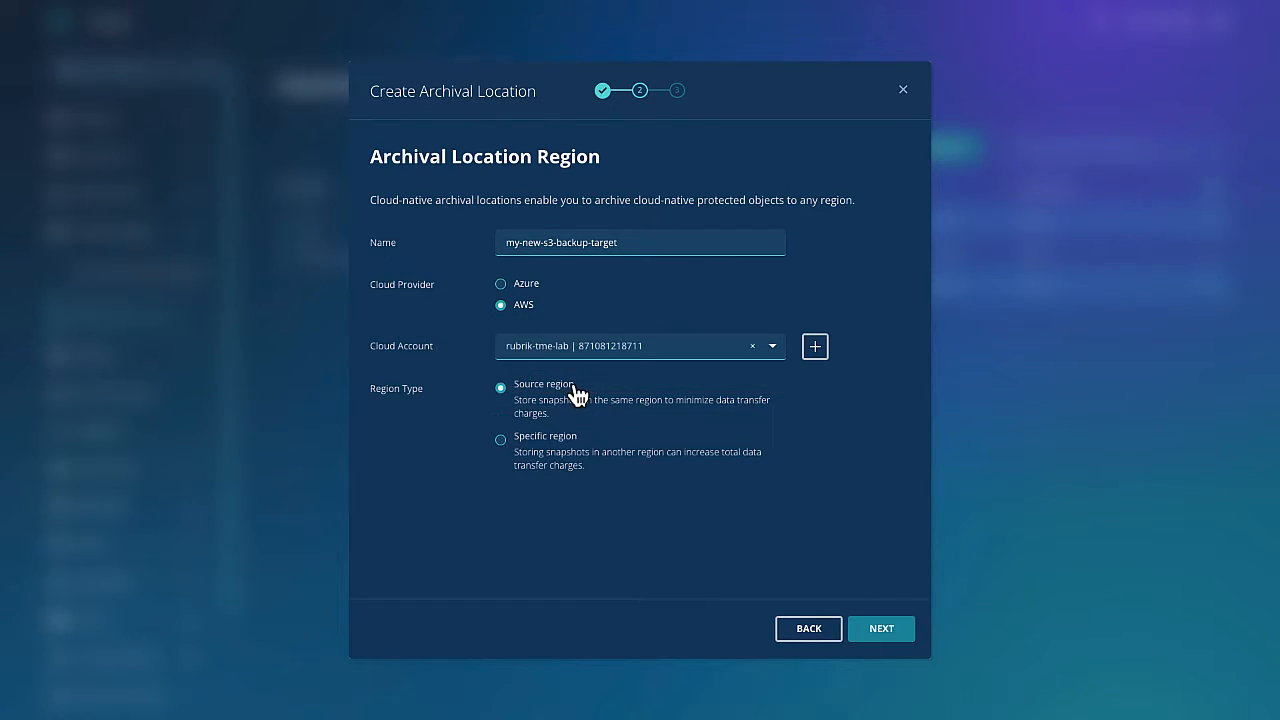
pyautogui.click(899, 629)
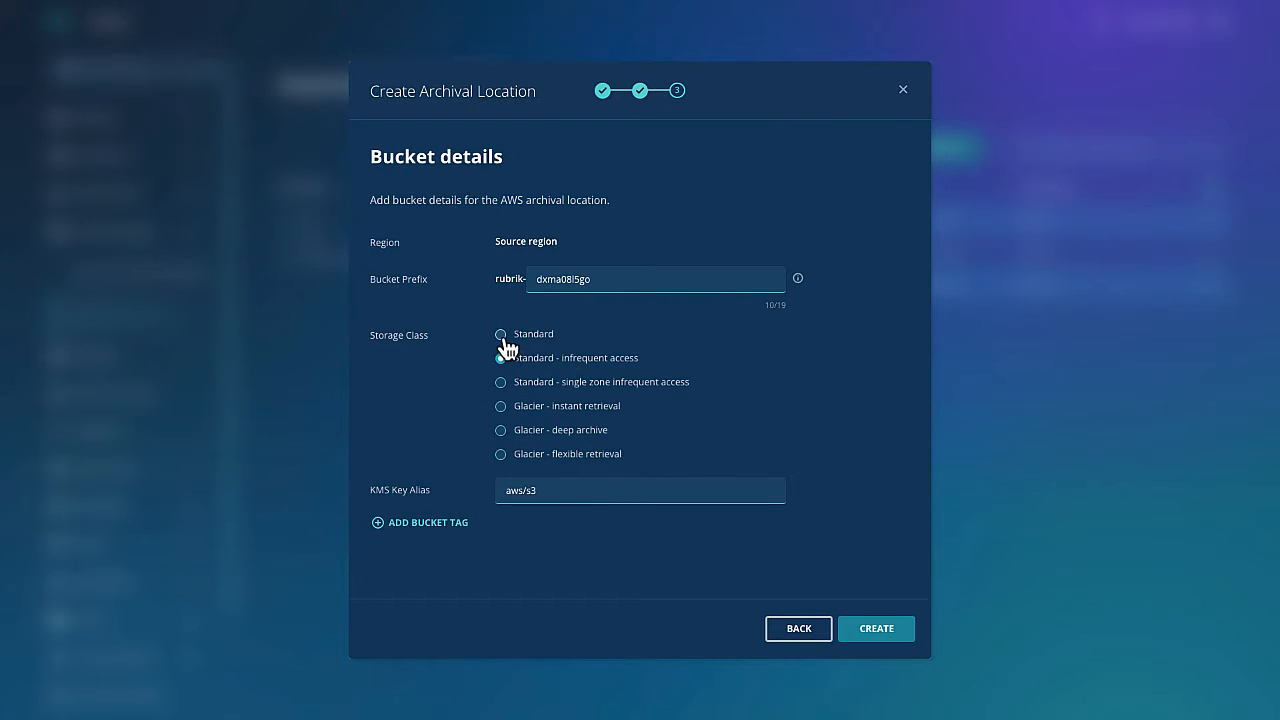
pyautogui.click(889, 629)
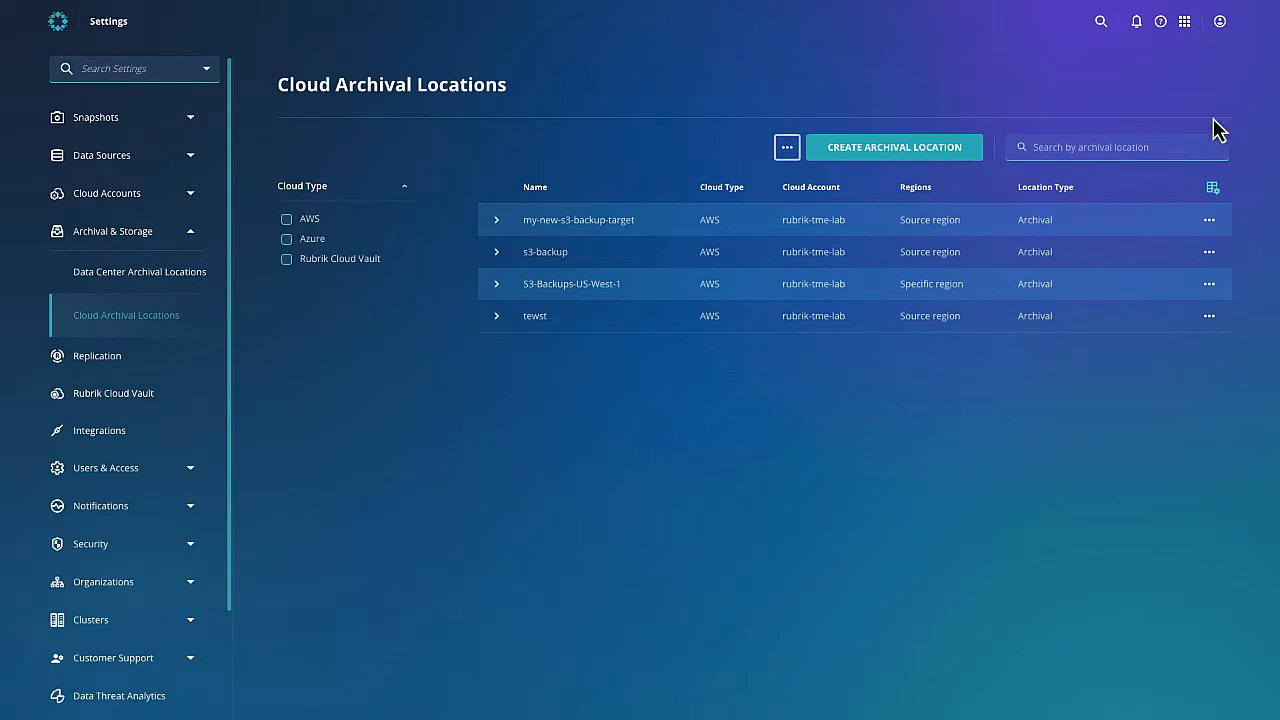
# Start a new SLA Domain in Data Protection with AWS S3 as the object type to protect
pyautogui.click(1186, 24)
pyautogui.click(1031, 86)
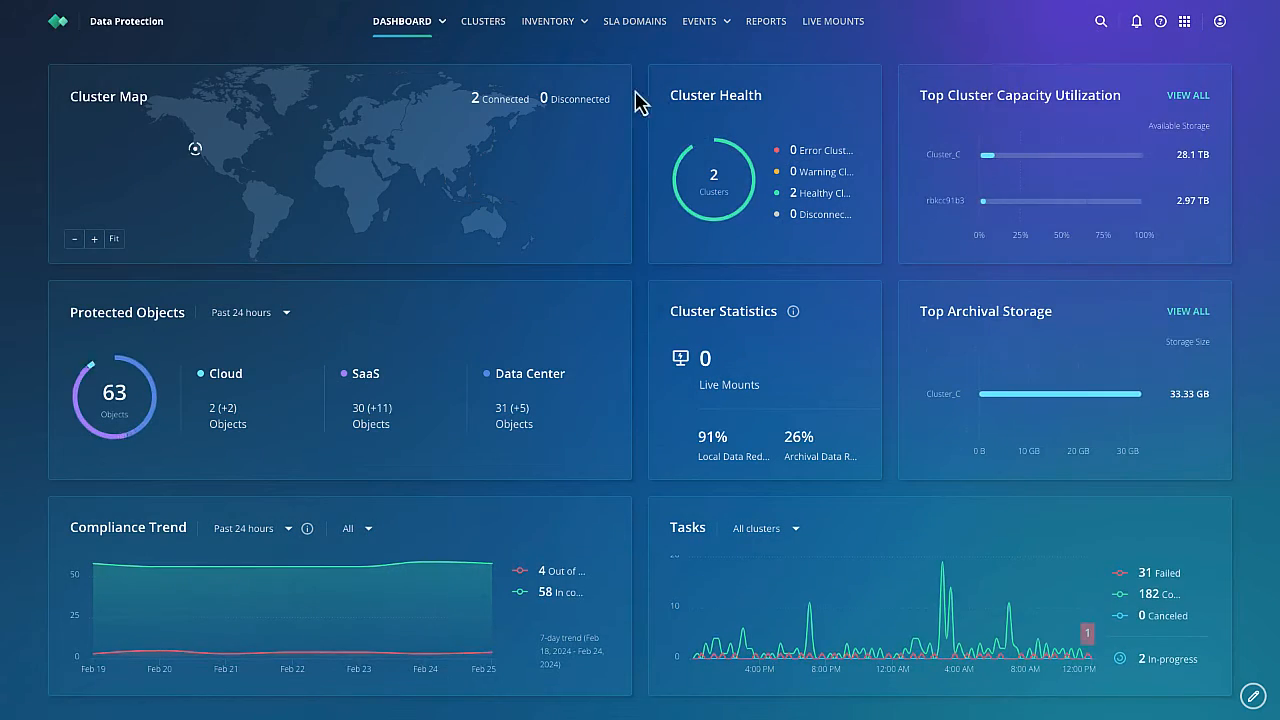
pyautogui.click(638, 24)
pyautogui.click(890, 138)
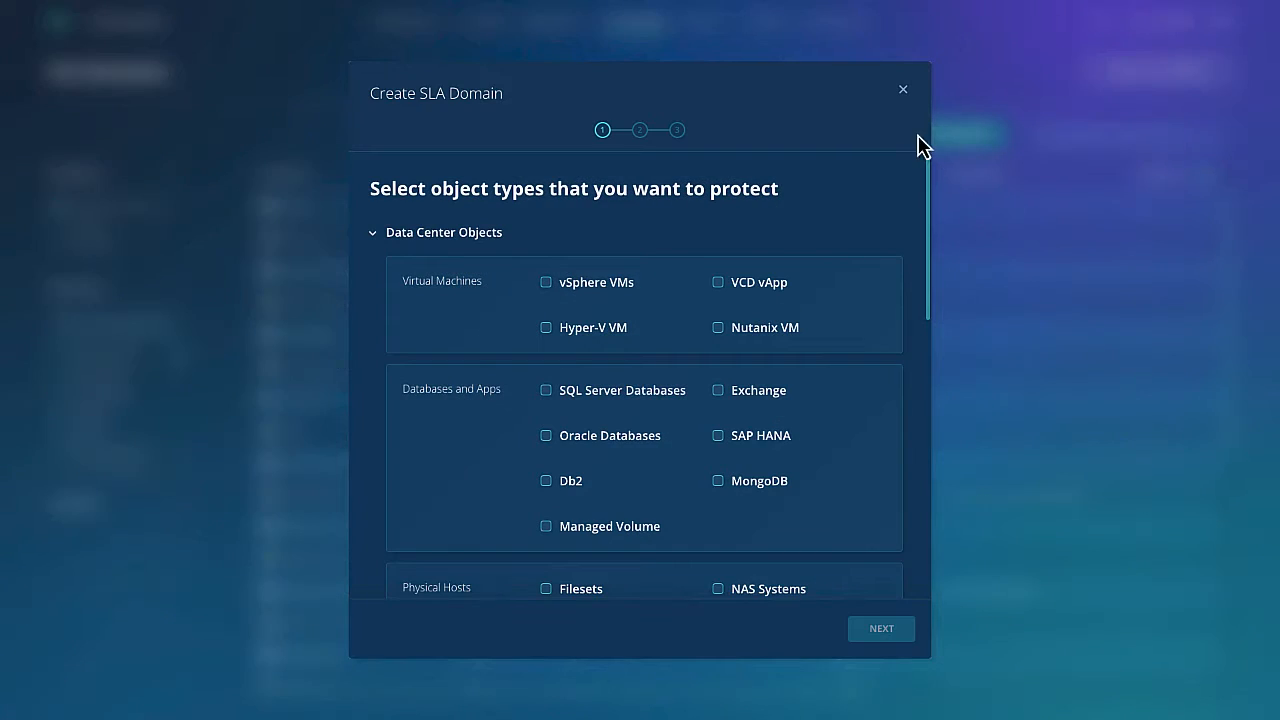
pyautogui.scroll(-5, 580, 440)
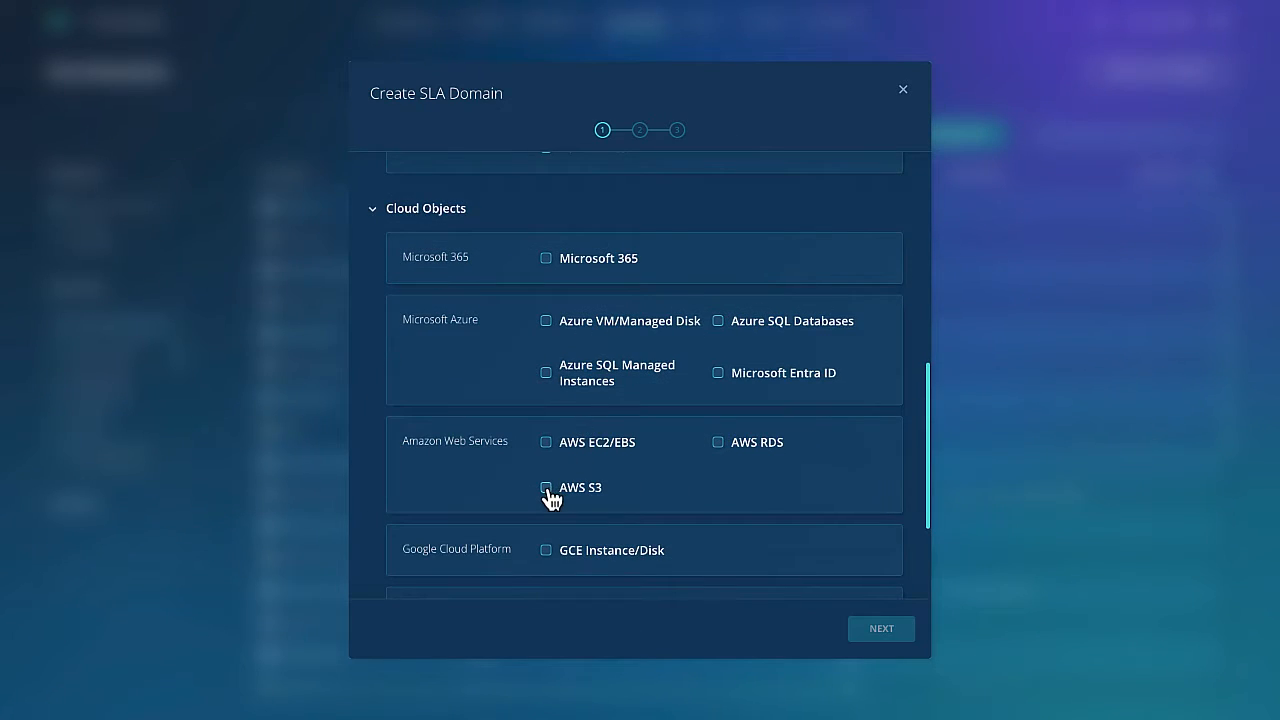
pyautogui.click(547, 488)
pyautogui.click(888, 632)
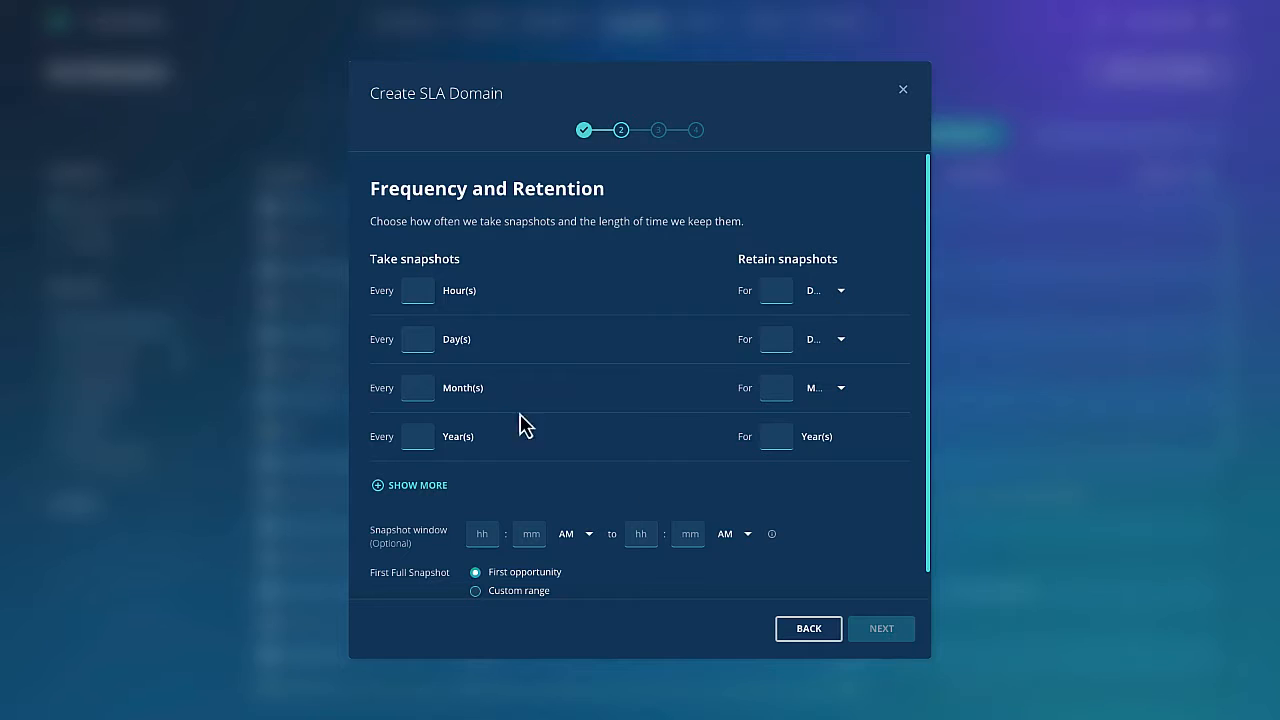
# Set snapshots every 12 hours retained for 1 day and every 1 day retained for 7 days
pyautogui.click(780, 290)
pyautogui.write('1')
pyautogui.click(418, 336)
pyautogui.write('1')
pyautogui.click(777, 340)
pyautogui.click(890, 632)
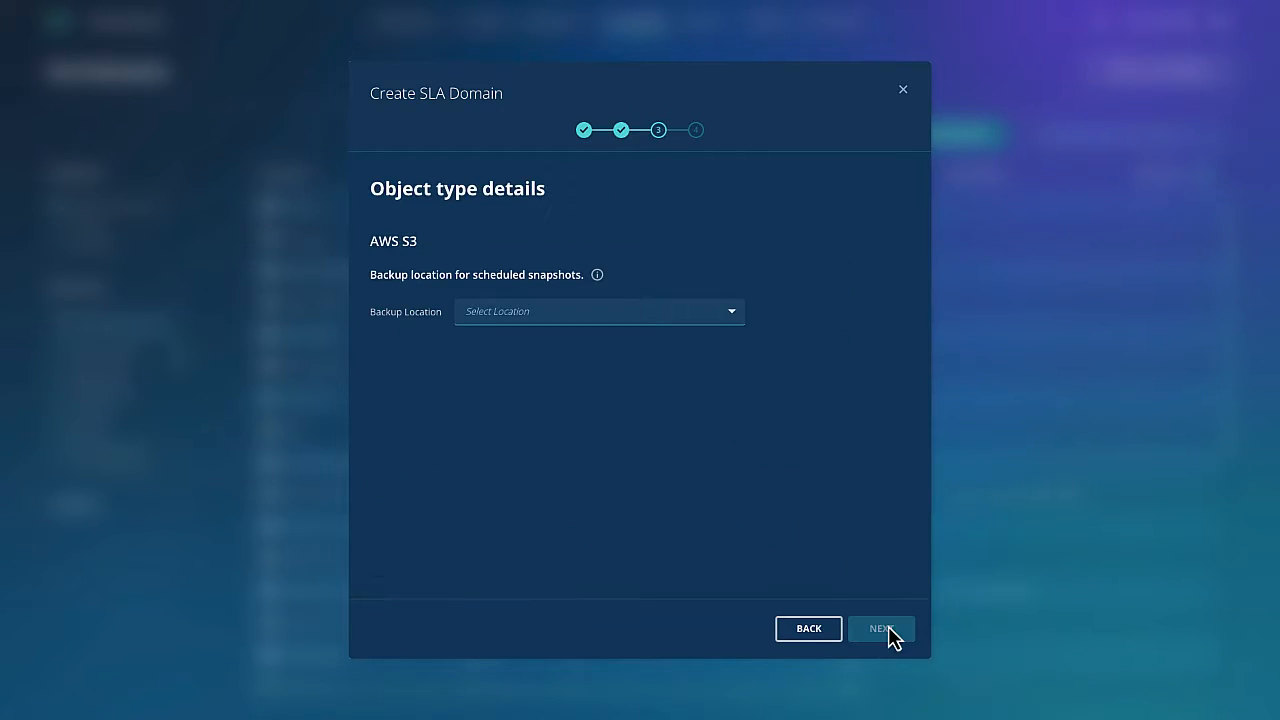
# Use my-new-s3-backup-target as the backup location and create the SLA Domain under the name my-new-s3-sla
pyautogui.click(652, 318)
pyautogui.click(620, 340)
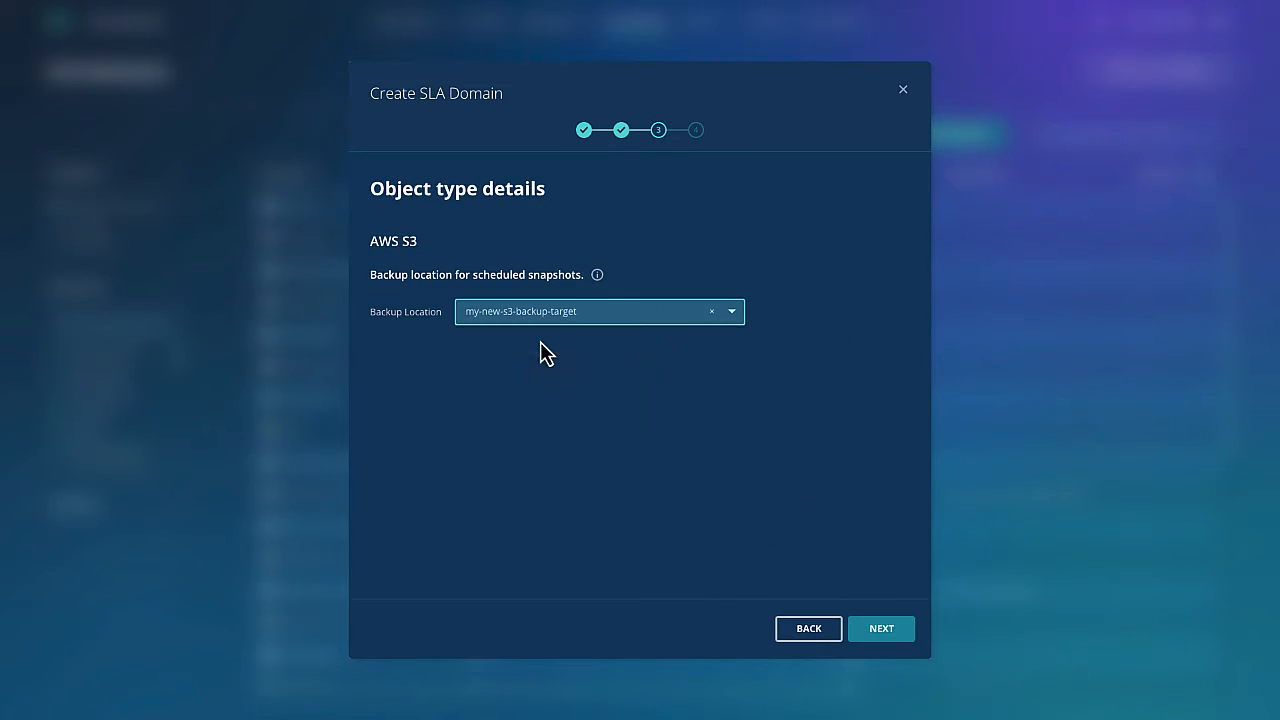
pyautogui.click(882, 629)
pyautogui.click(578, 232)
pyautogui.write('my-new-s3-sla')
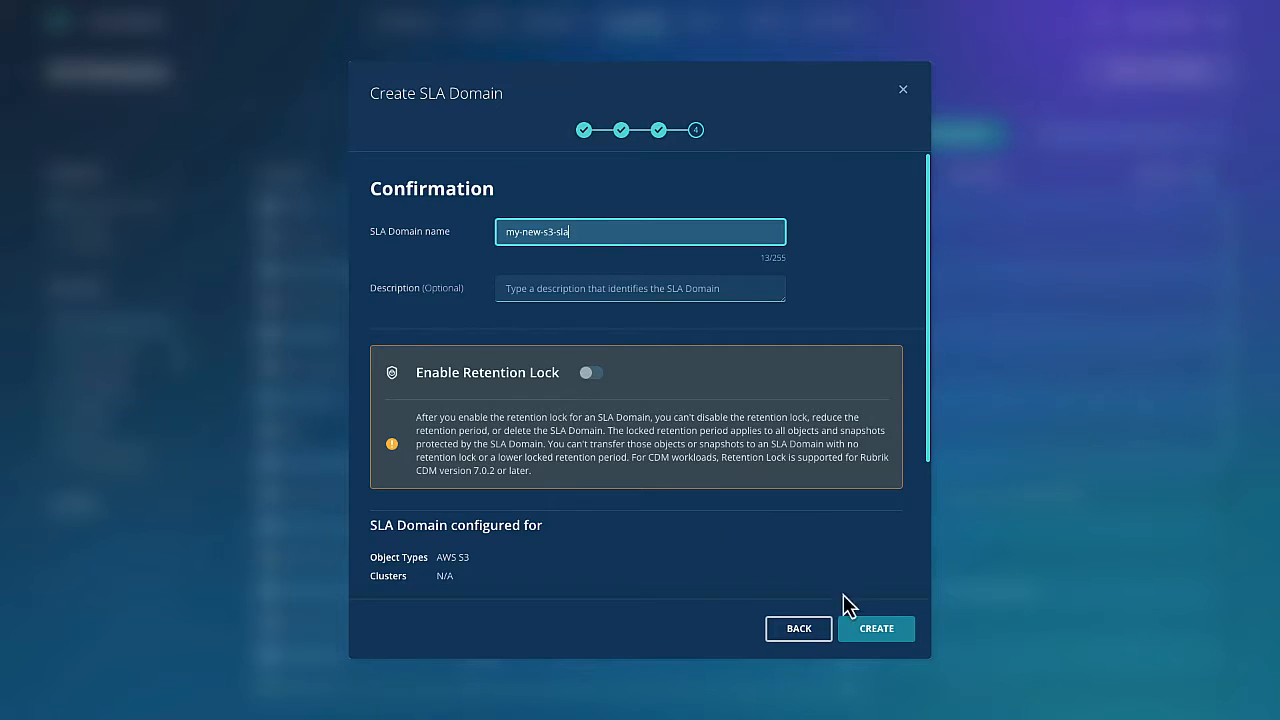
pyautogui.click(880, 636)
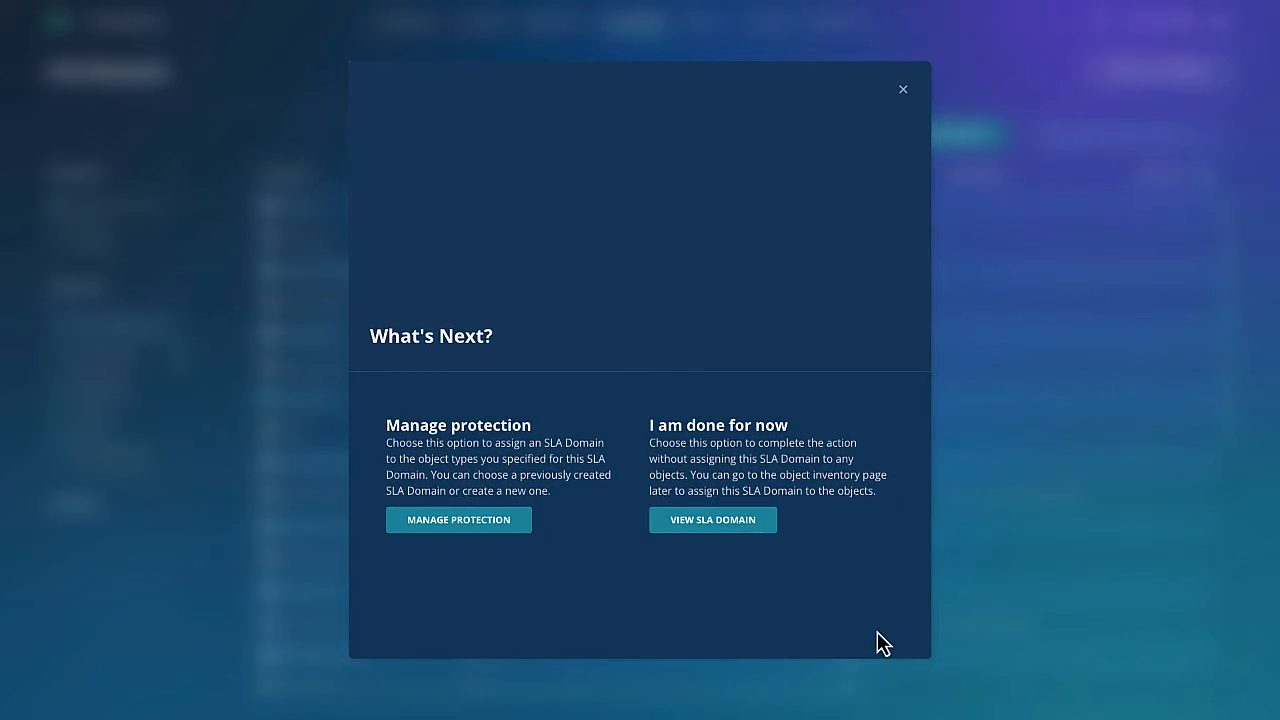
# Assign the SLA Domain my-new-s3-sla to the AWS account rubrik-tme-lab in the AWS S3 inventory
pyautogui.click(477, 525)
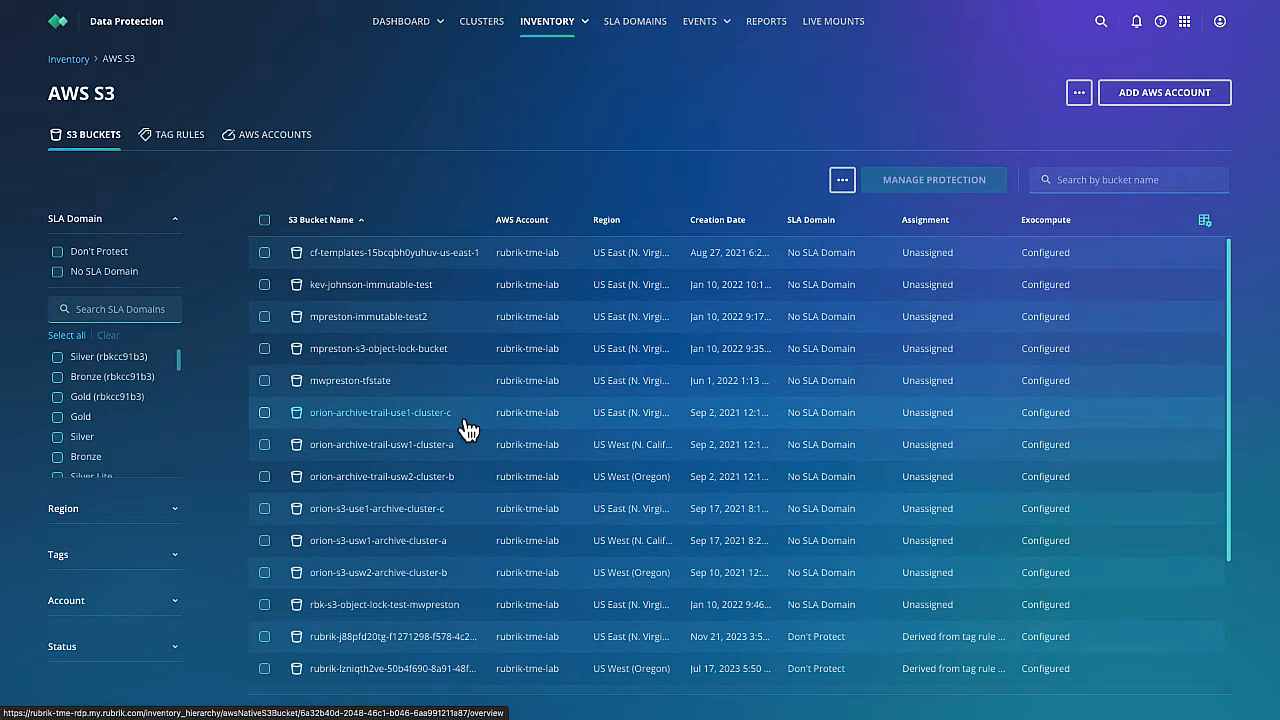
pyautogui.click(277, 147)
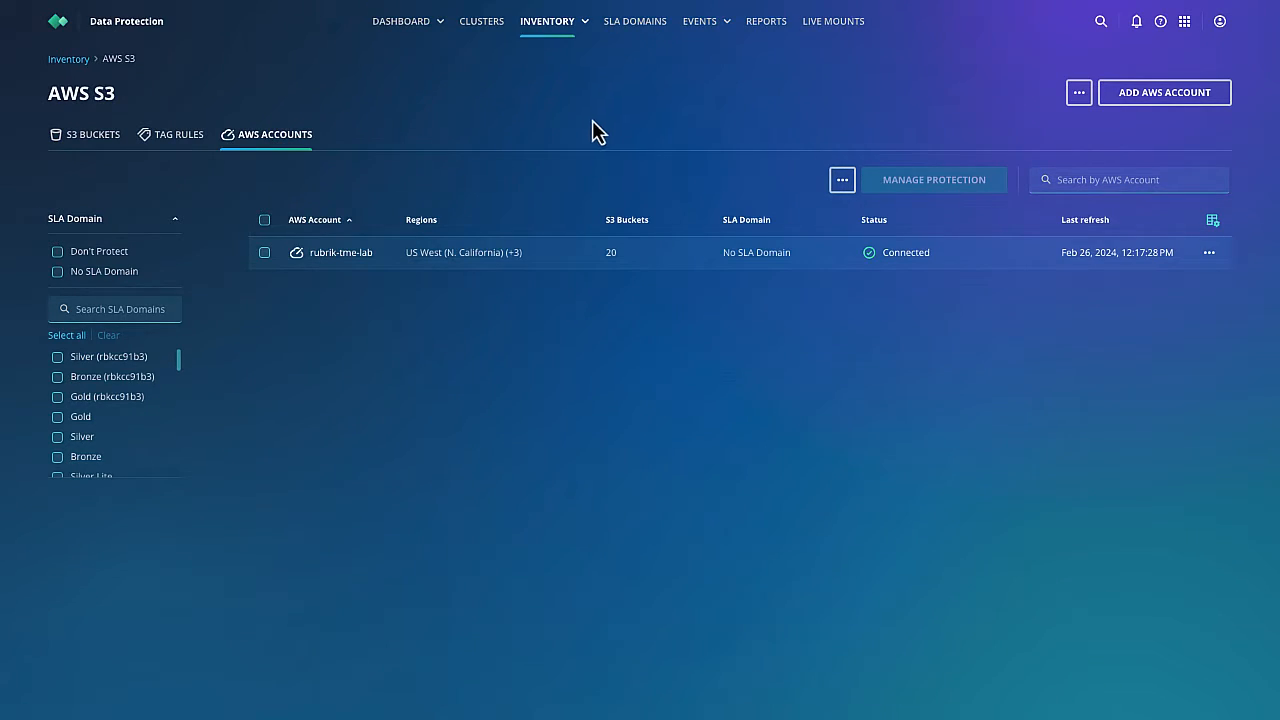
pyautogui.click(266, 254)
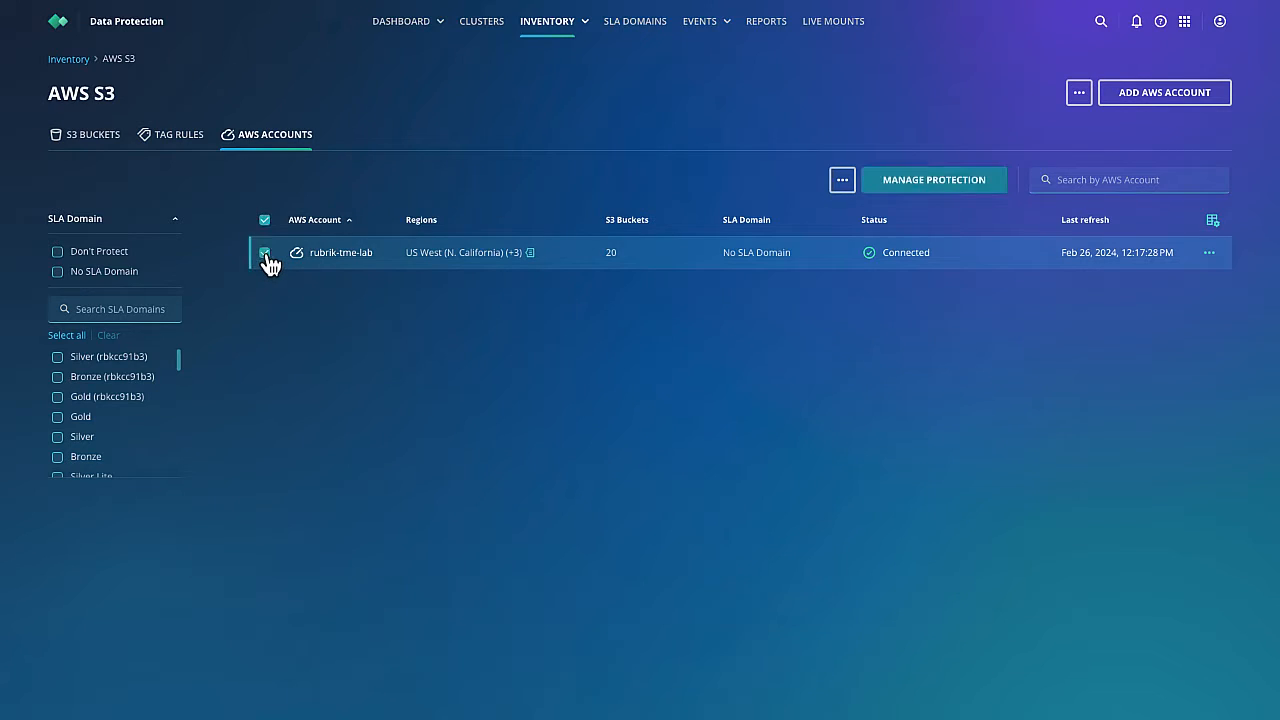
pyautogui.click(929, 185)
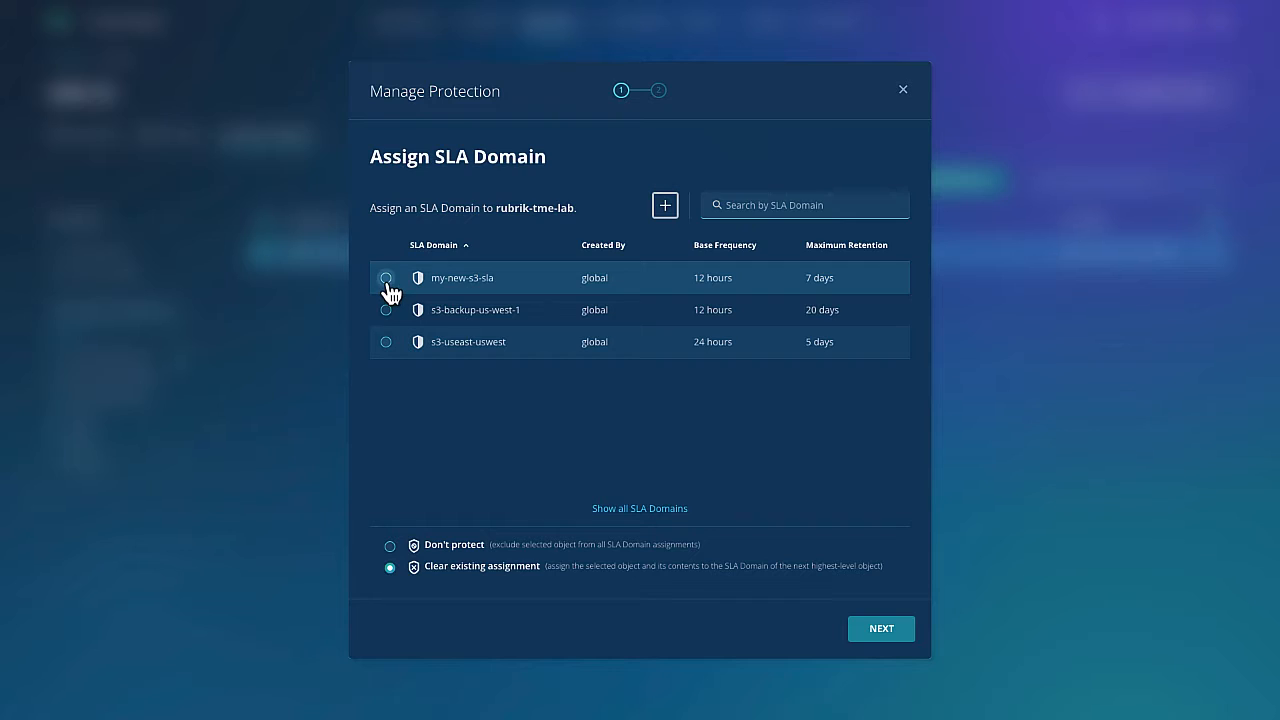
pyautogui.click(386, 279)
pyautogui.click(905, 630)
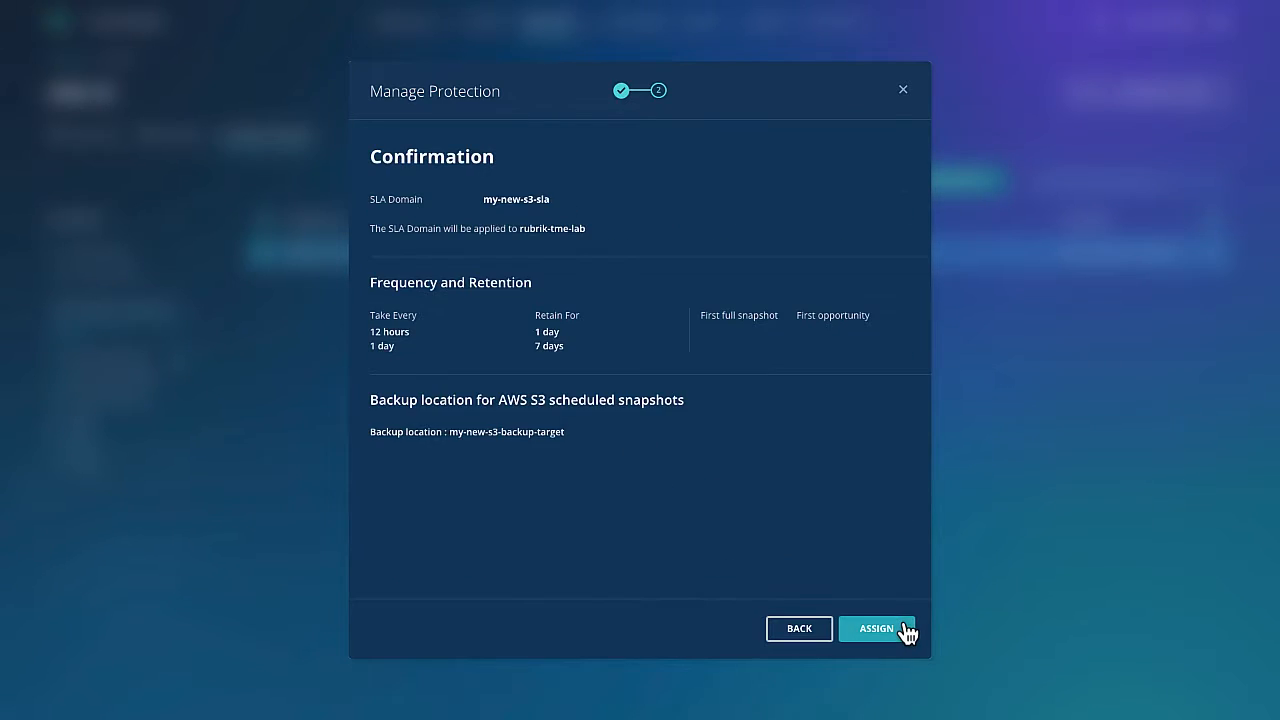
pyautogui.click(903, 632)
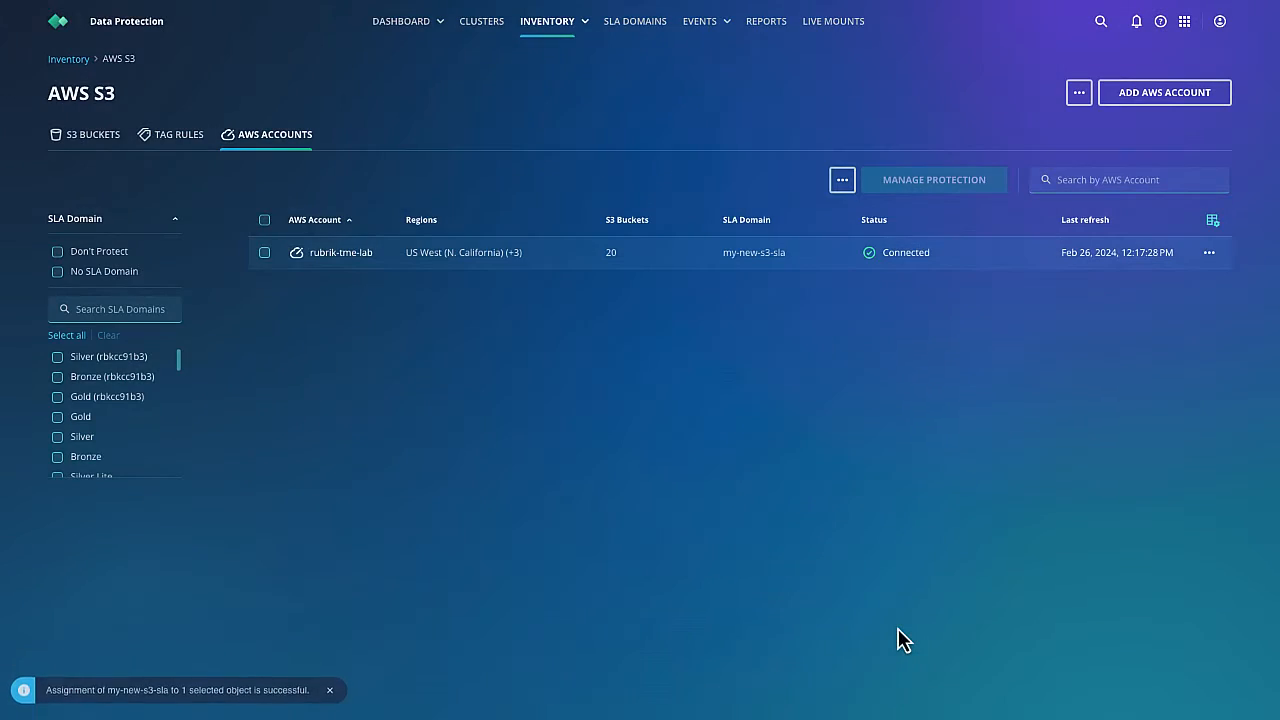
# Clear the existing SLA Domain assignment from the AWS account rubrik-tme-lab
pyautogui.click(265, 253)
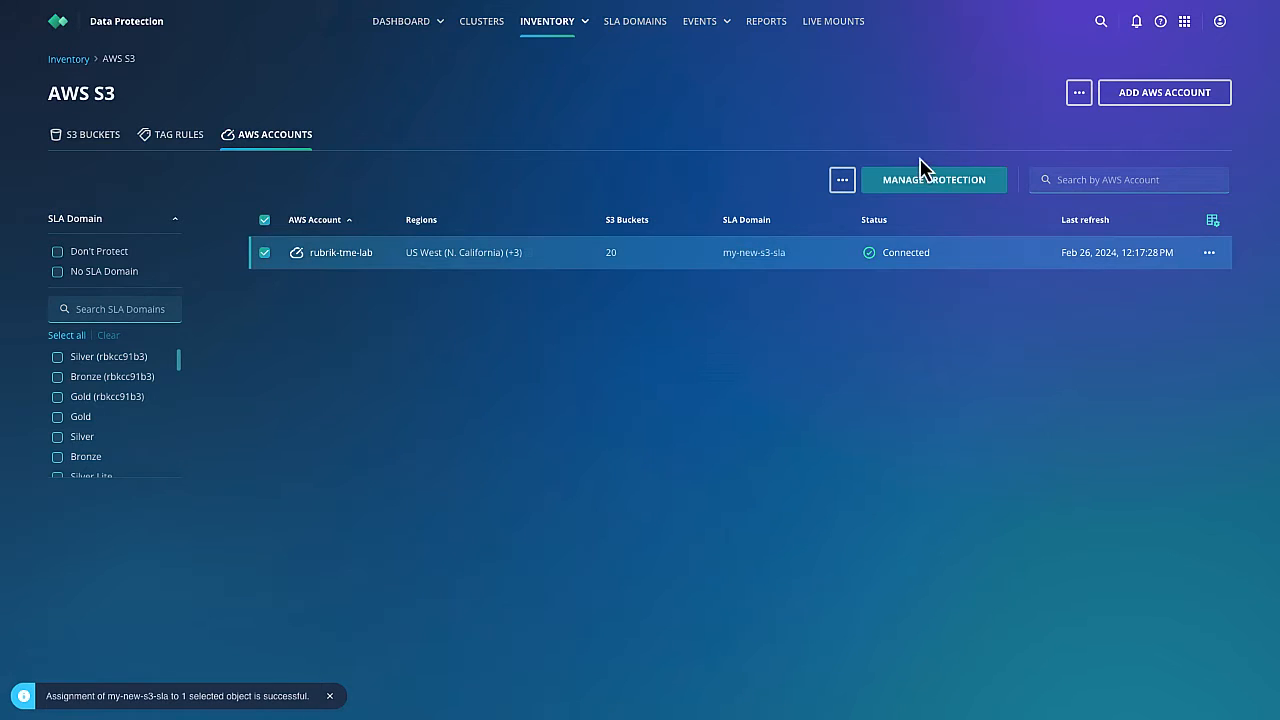
pyautogui.click(945, 181)
pyautogui.click(390, 568)
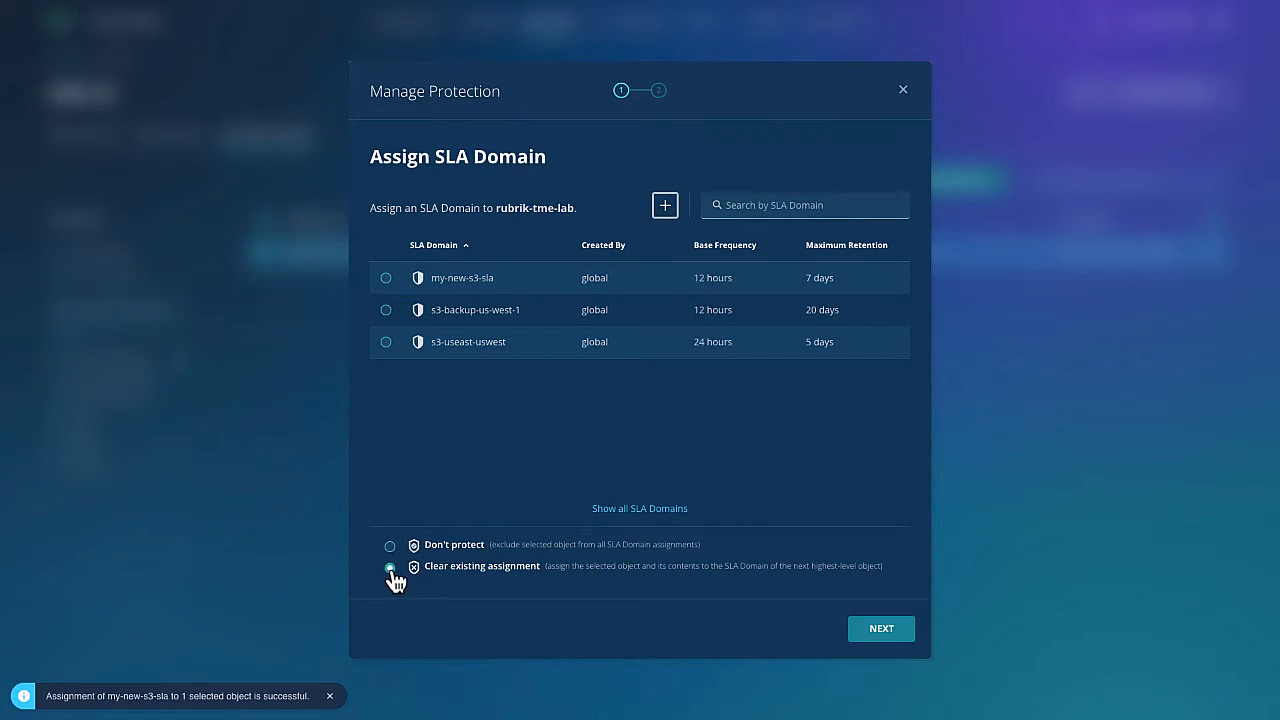
pyautogui.click(905, 634)
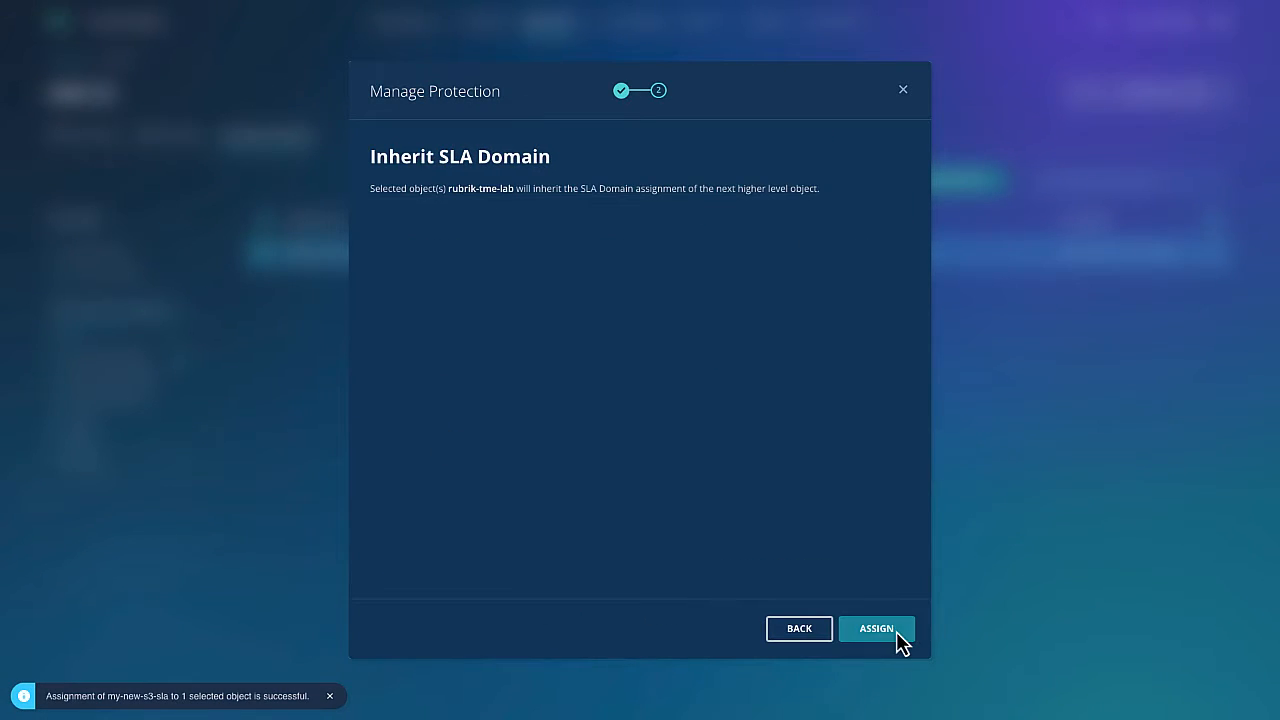
pyautogui.click(896, 631)
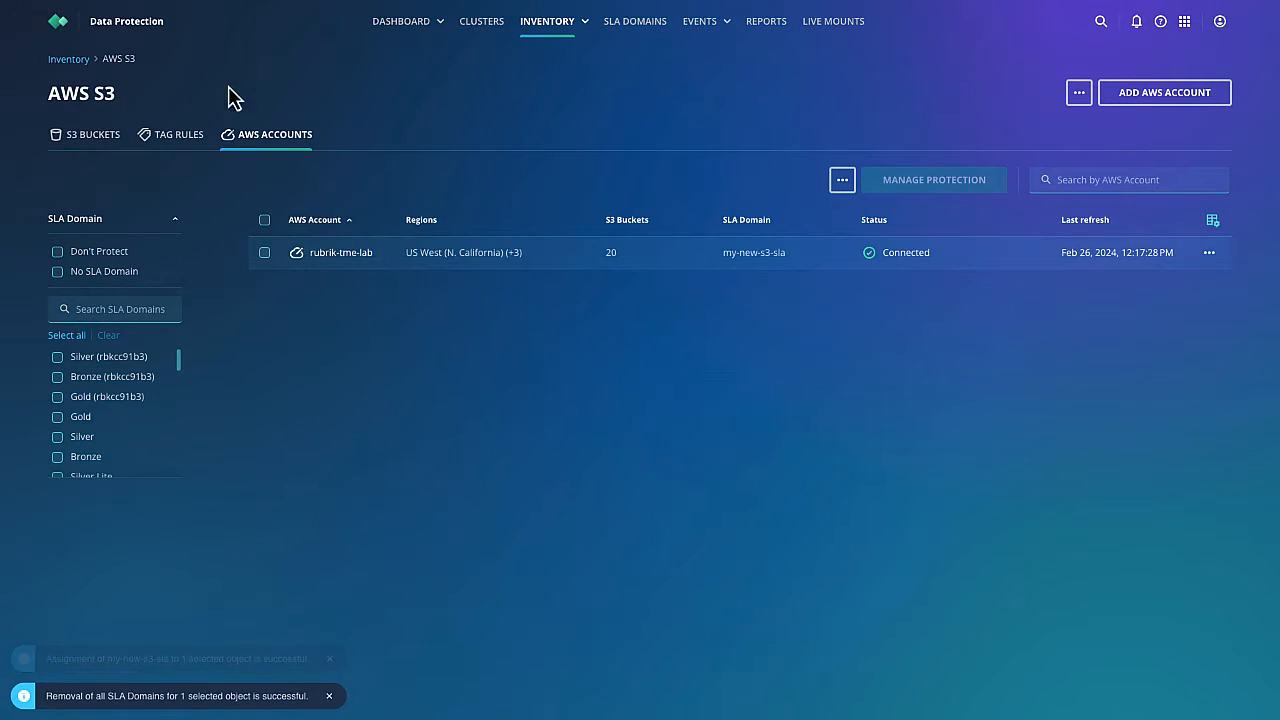
# Assign the SLA Domain my-new-s3-sla directly to the S3 bucket whose name ends in -tfstate
pyautogui.click(90, 140)
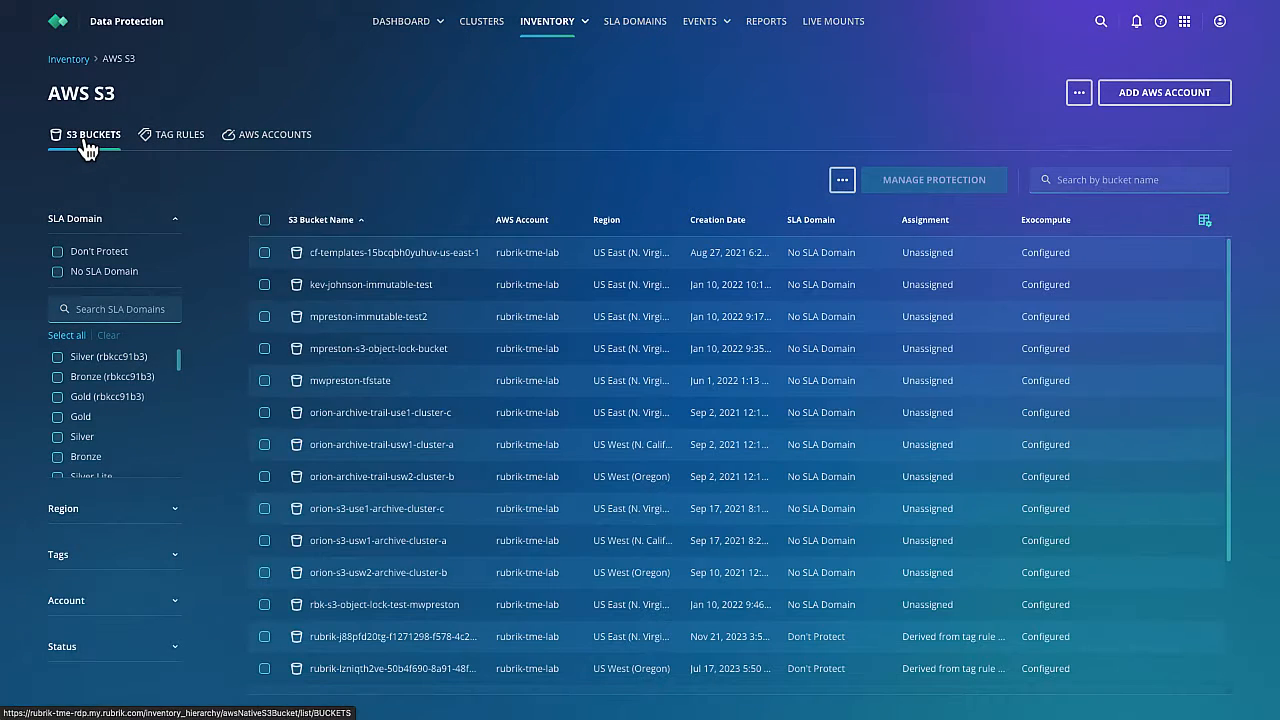
pyautogui.click(264, 380)
pyautogui.click(944, 182)
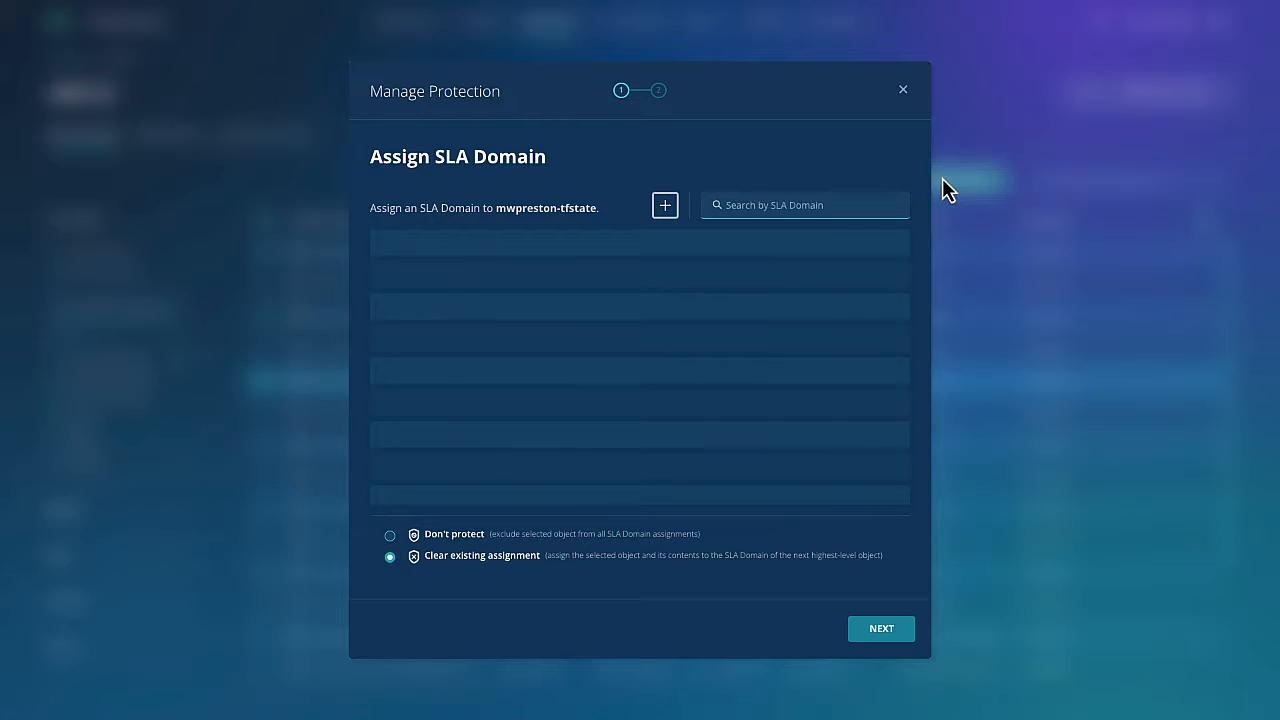
pyautogui.click(386, 279)
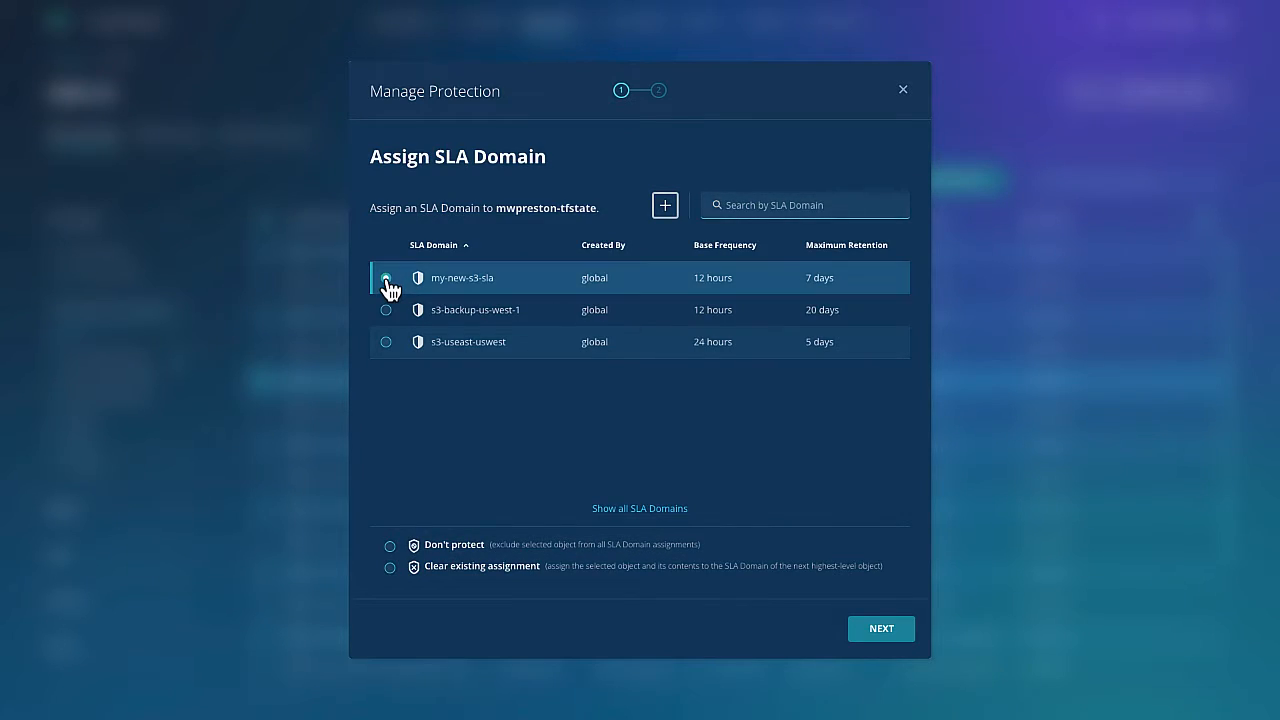
pyautogui.click(897, 632)
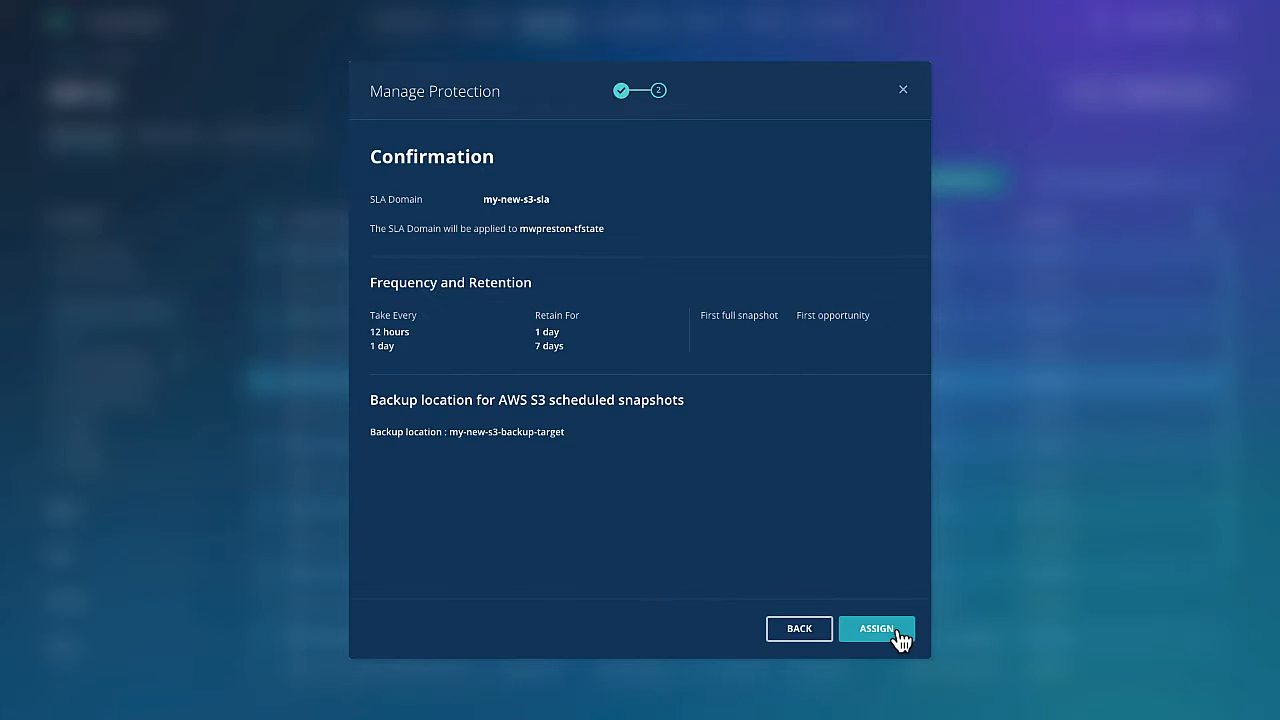
pyautogui.click(876, 628)
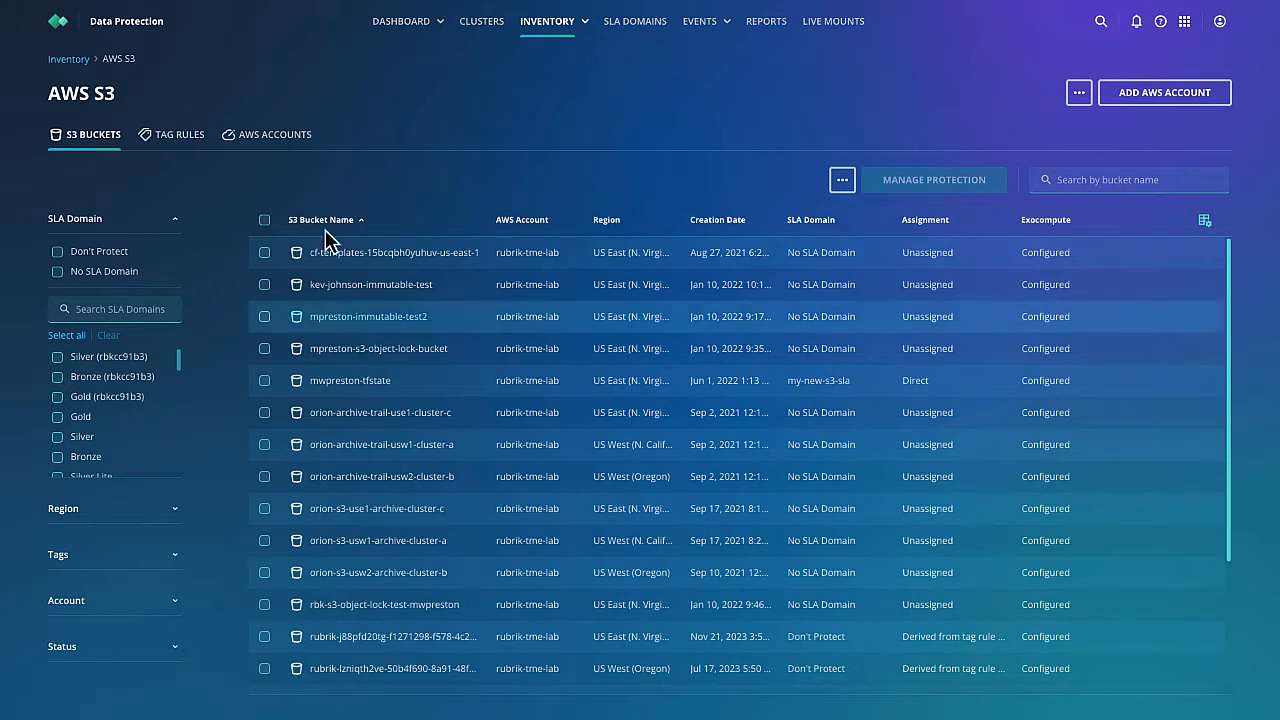
# Start a new AWS S3 tag rule named env:prod that matches the tag key environment with the new value production
pyautogui.click(178, 140)
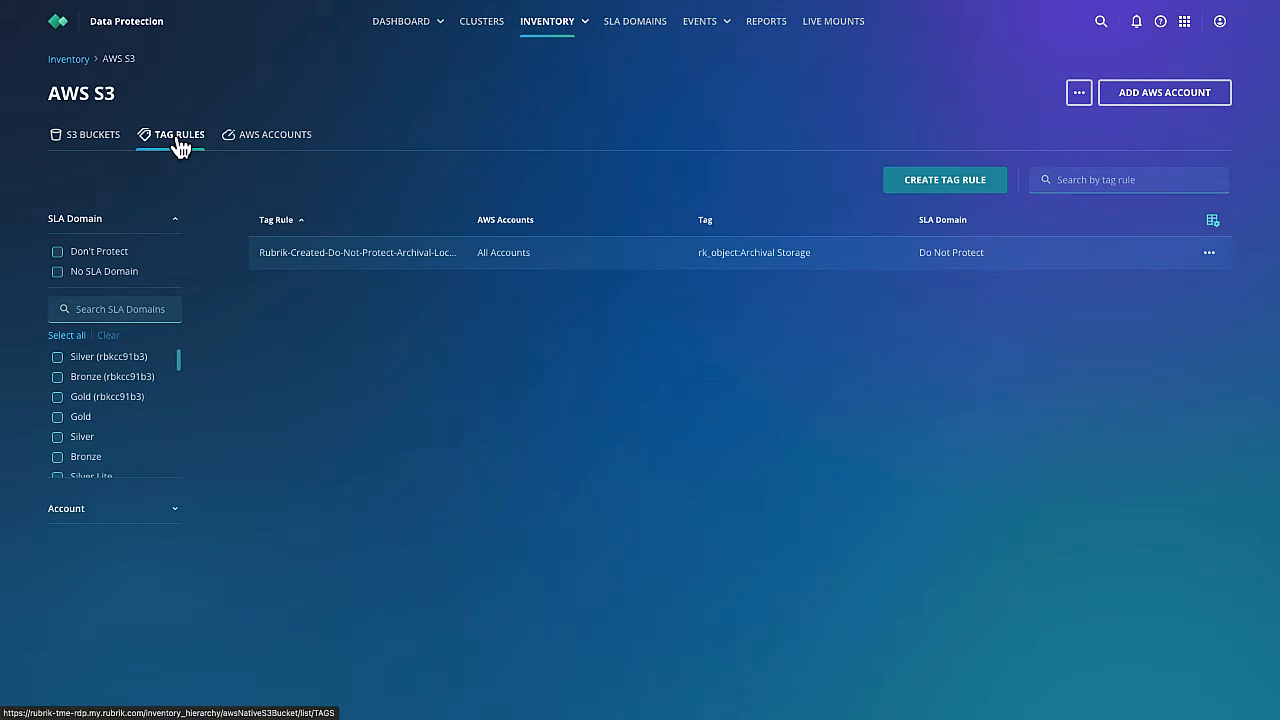
pyautogui.click(950, 188)
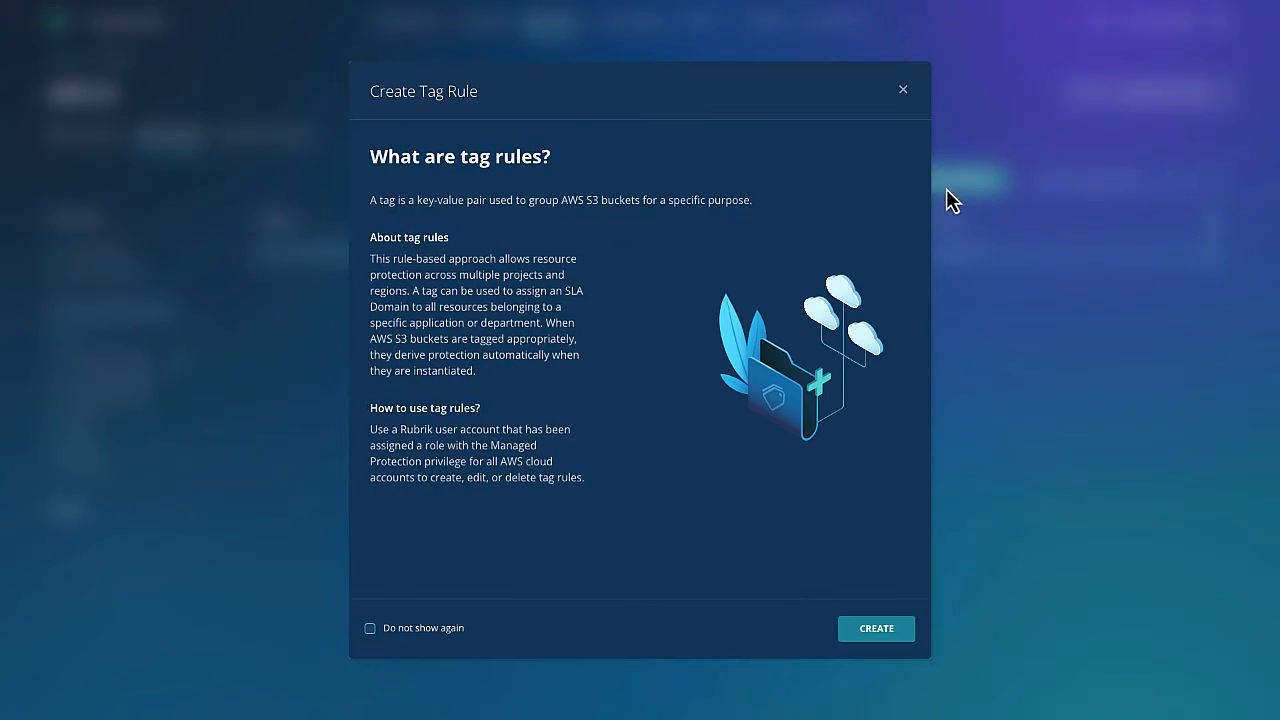
pyautogui.click(899, 632)
pyautogui.click(551, 242)
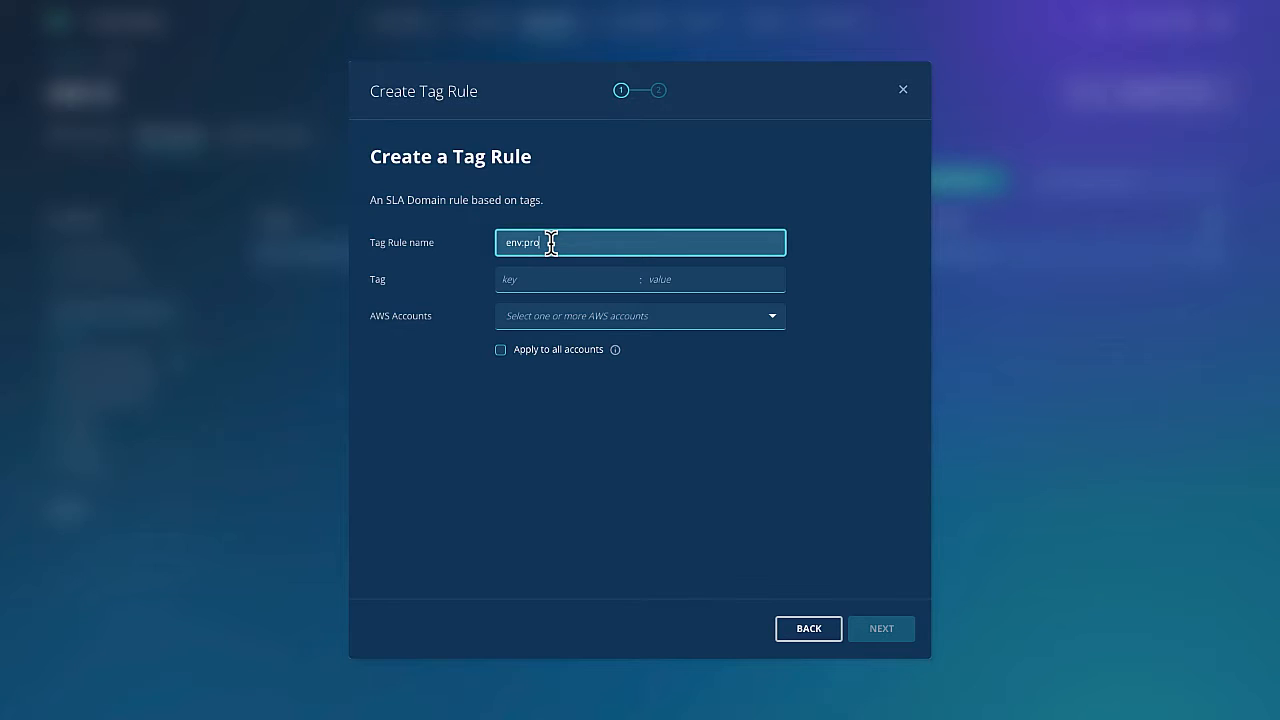
pyautogui.write('envi')
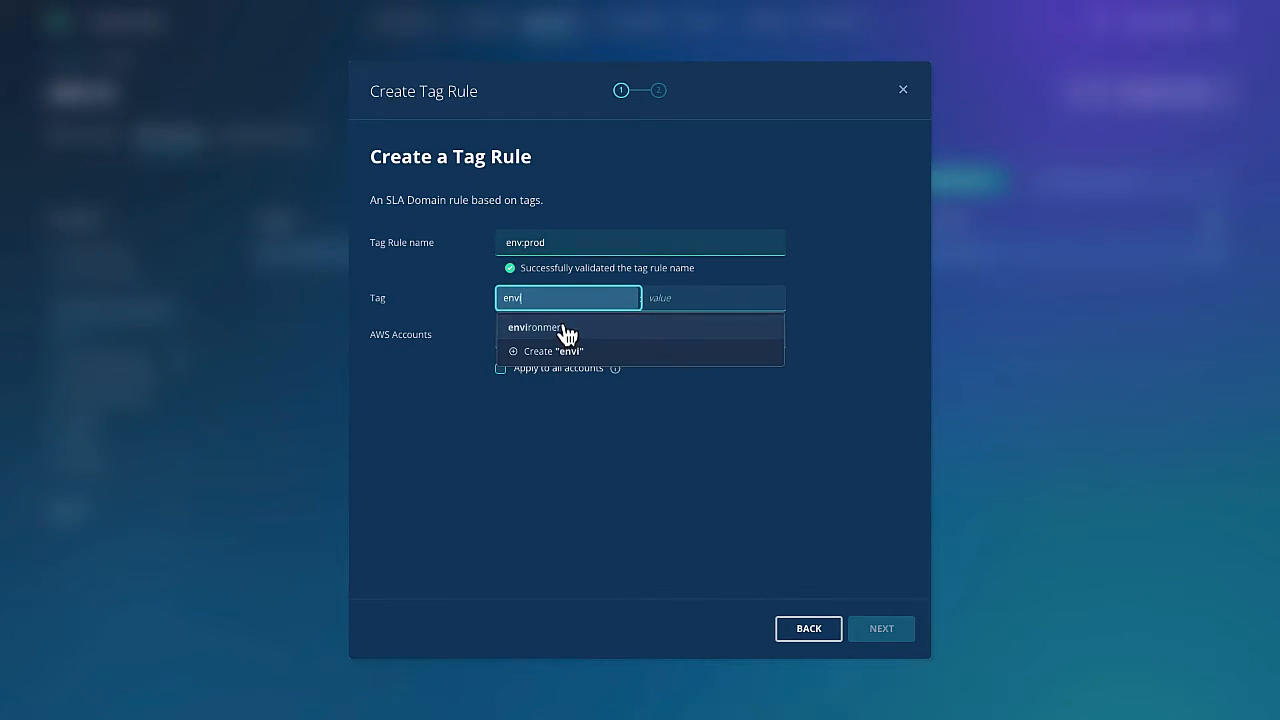
pyautogui.click(567, 328)
pyautogui.click(714, 303)
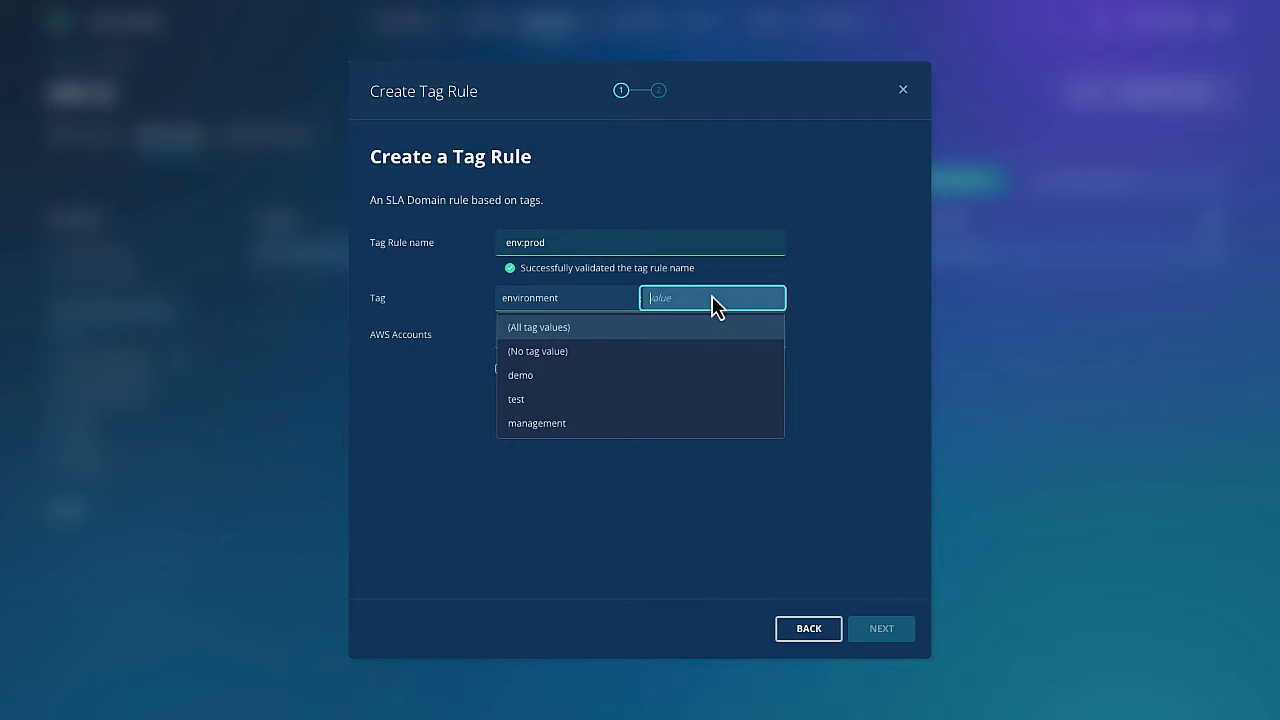
pyautogui.write('pro')
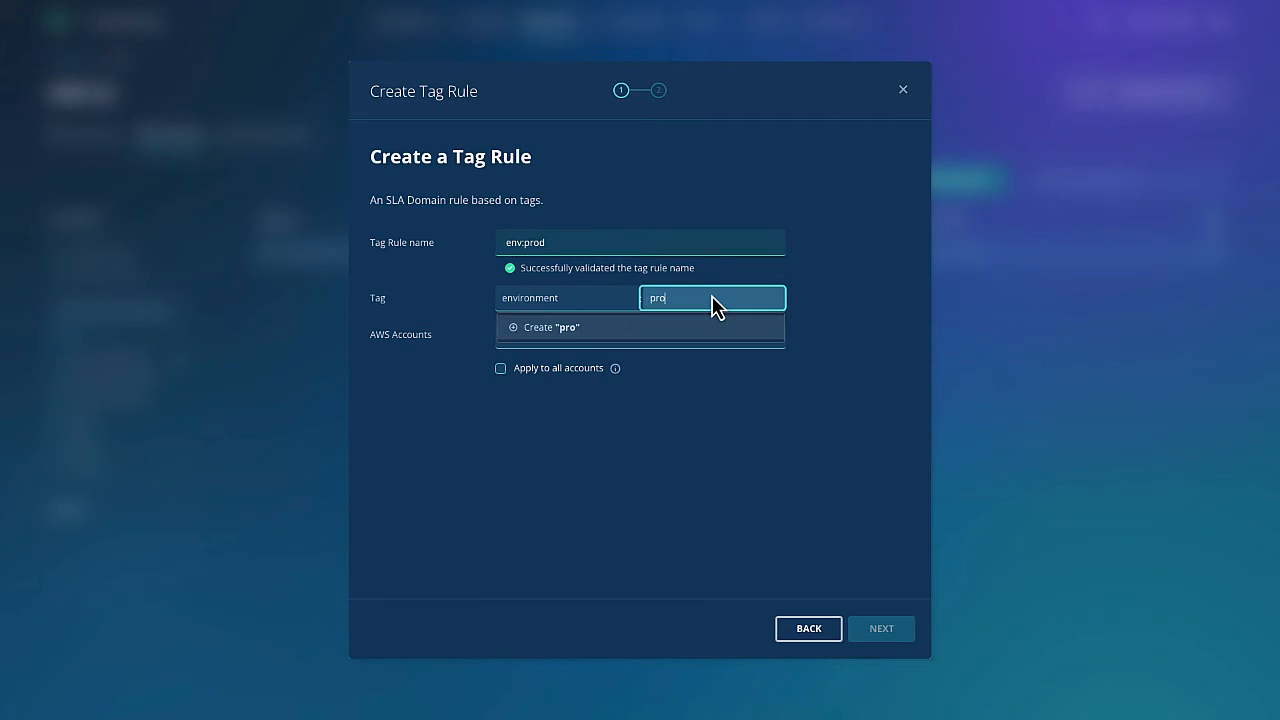
pyautogui.write('duction')
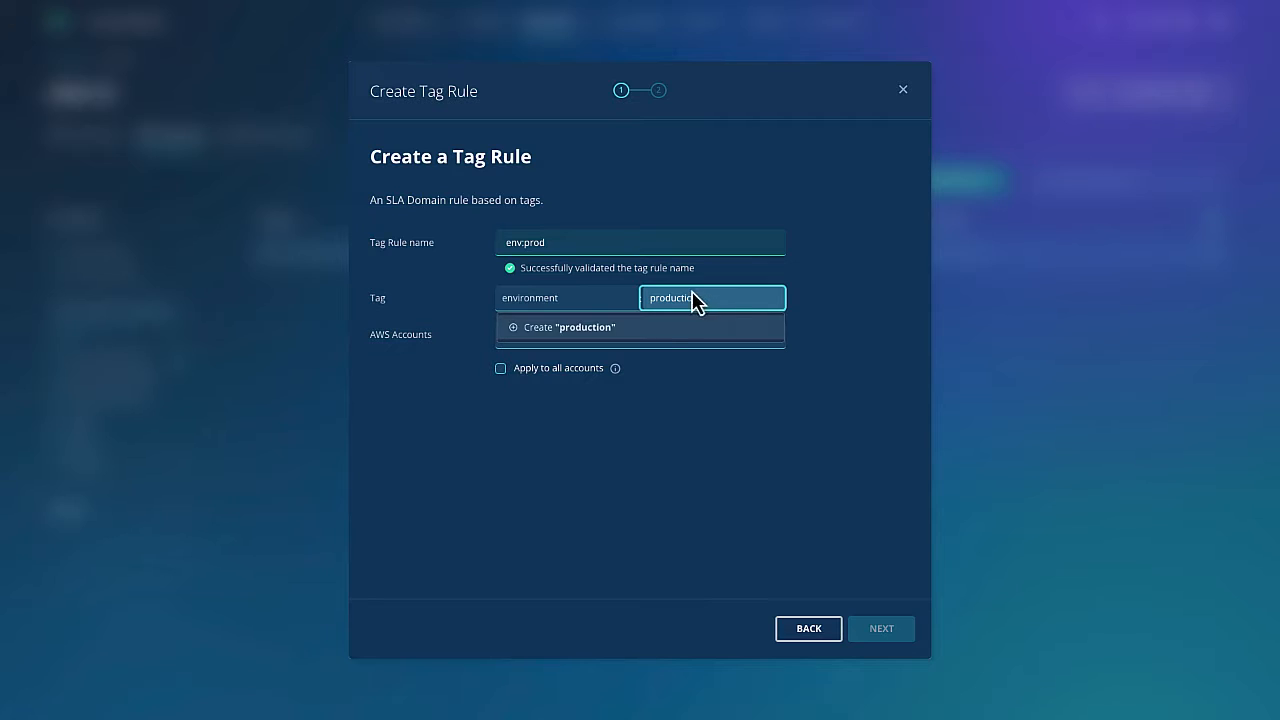
pyautogui.click(600, 328)
# Limit the tag rule to the AWS account rubrik-tme-lab rather than all accounts
pyautogui.click(604, 343)
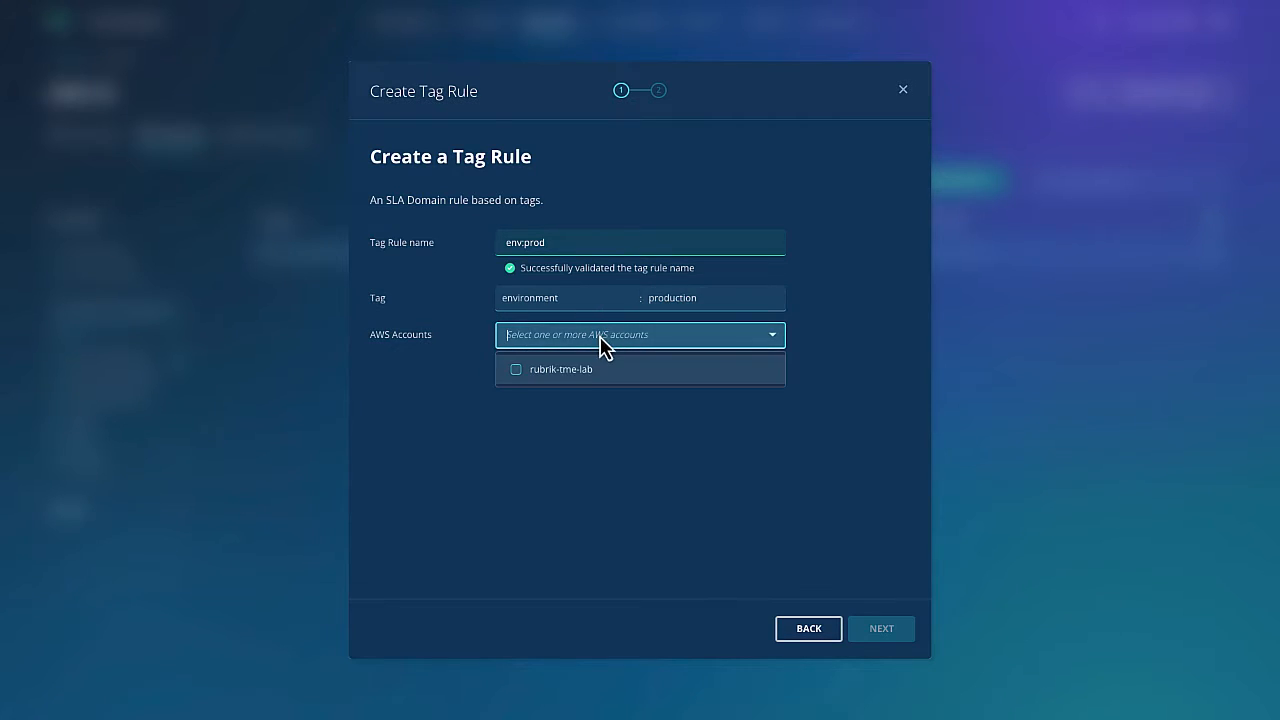
pyautogui.click(516, 372)
pyautogui.click(585, 447)
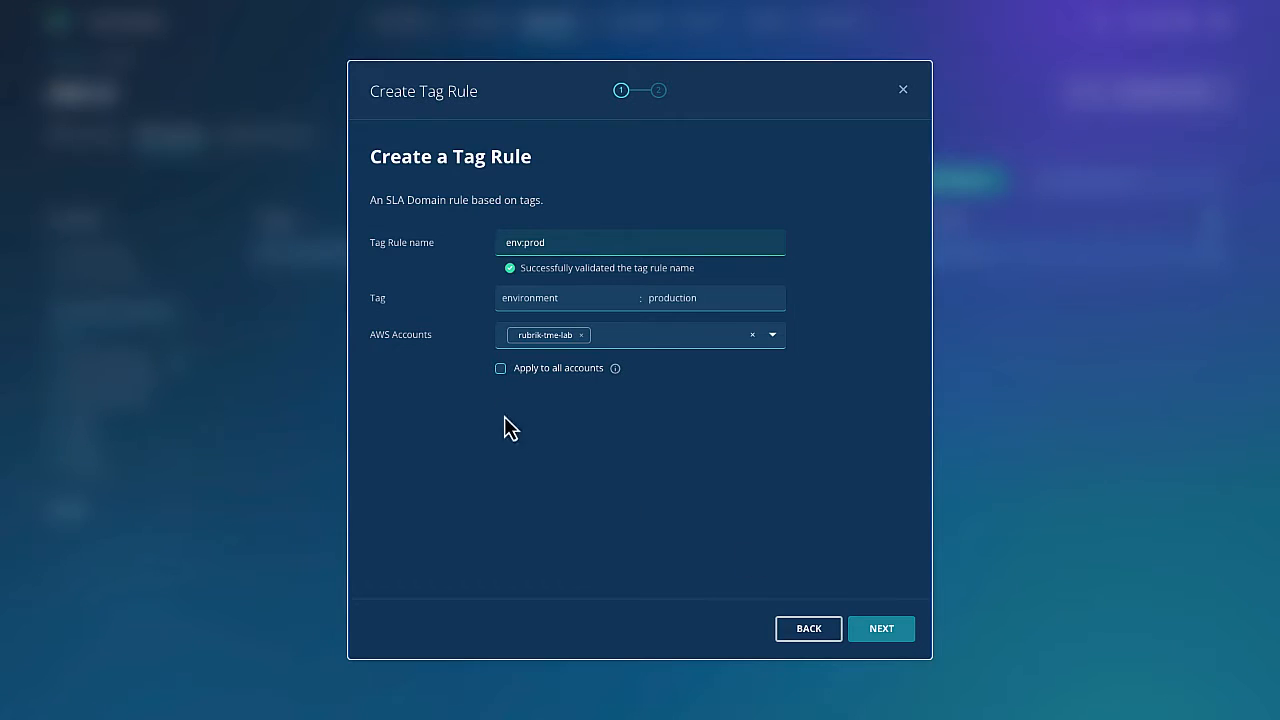
pyautogui.click(506, 370)
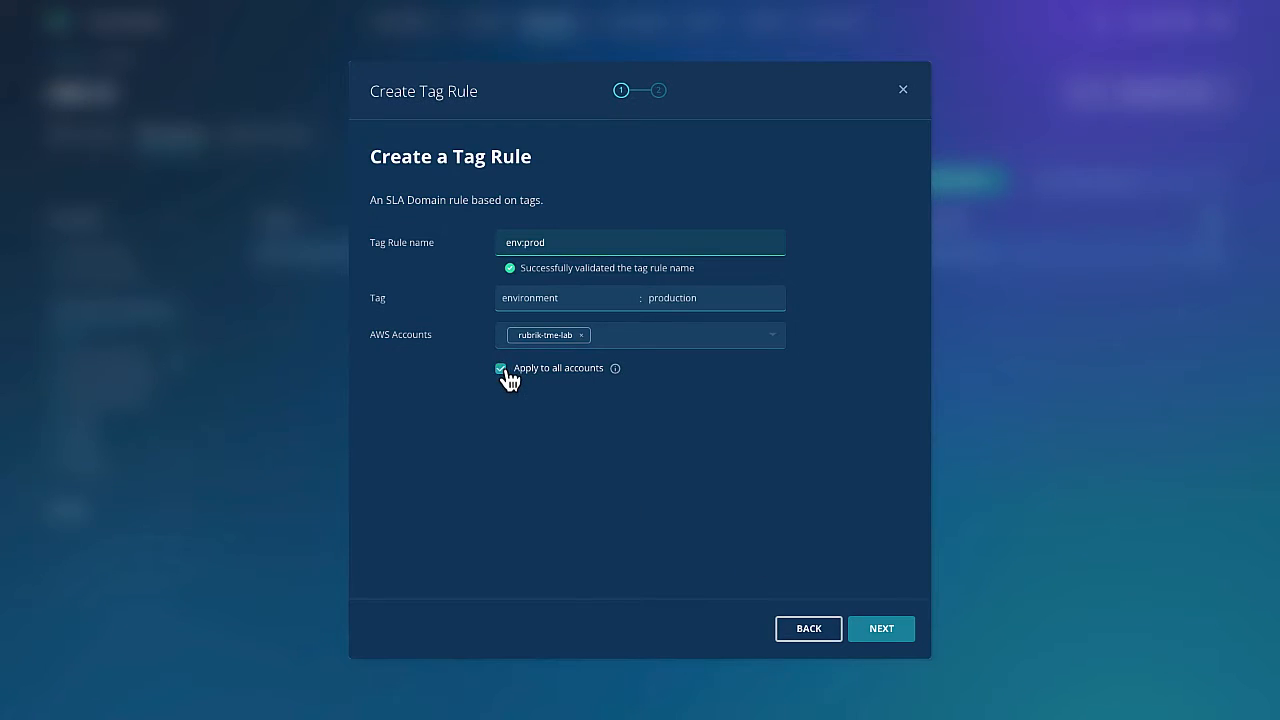
pyautogui.click(506, 370)
# Assign the SLA Domain my-new-s3-sla to the tag rule and submit the rule
pyautogui.click(893, 630)
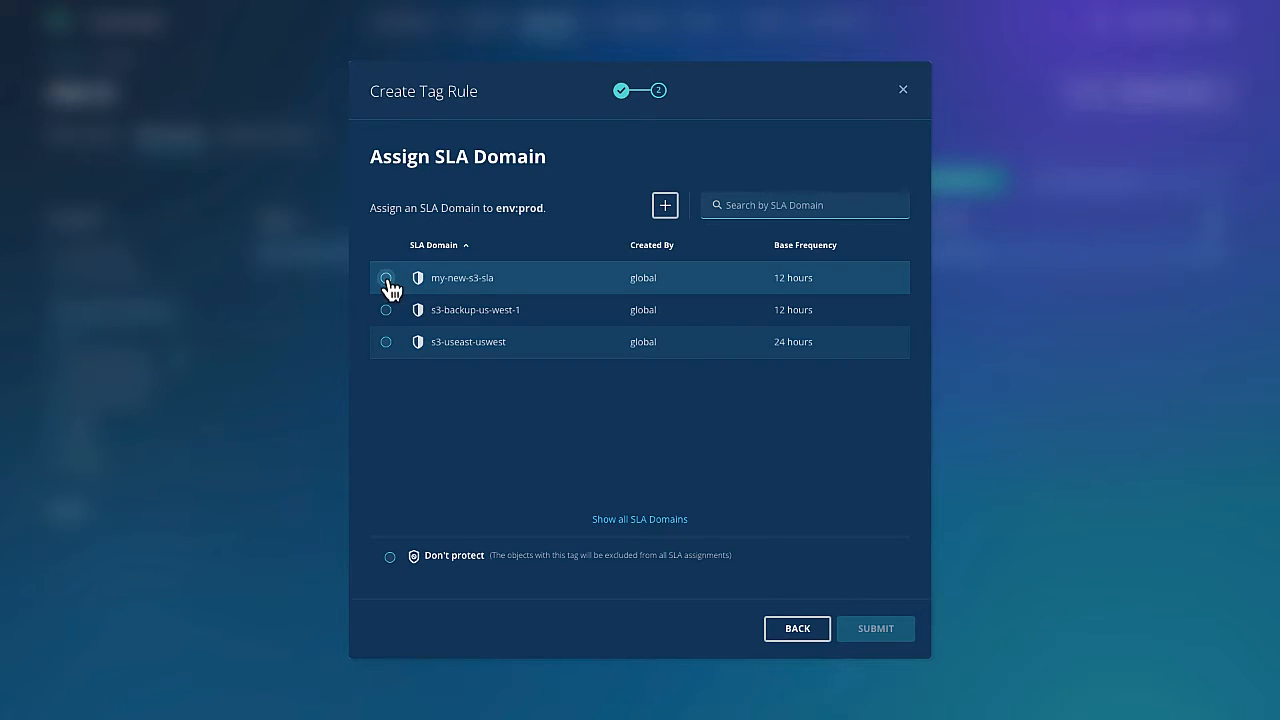
pyautogui.click(386, 279)
pyautogui.click(888, 636)
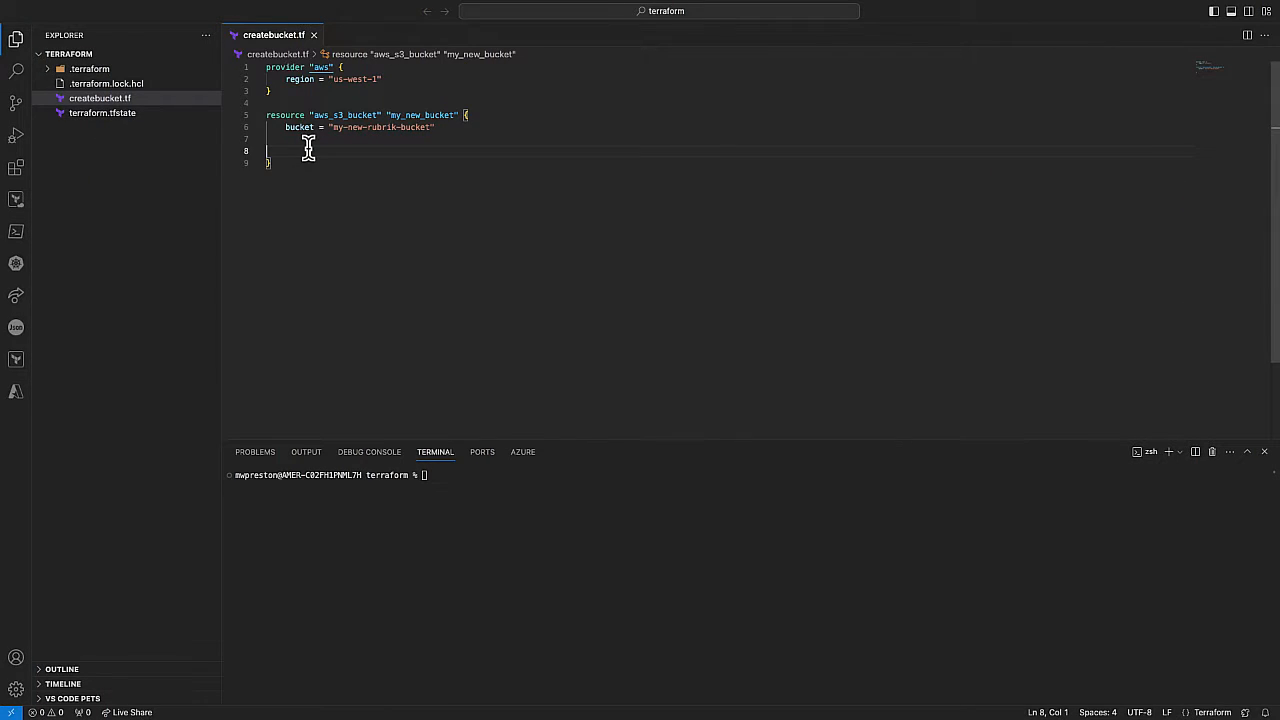
# In VS Code, add the tag environment = "production" to the my_new_bucket resource in createbucket.tf and apply the Terraform configuration, approving with yes
pyautogui.write('tags = {         environment = "production"     }')
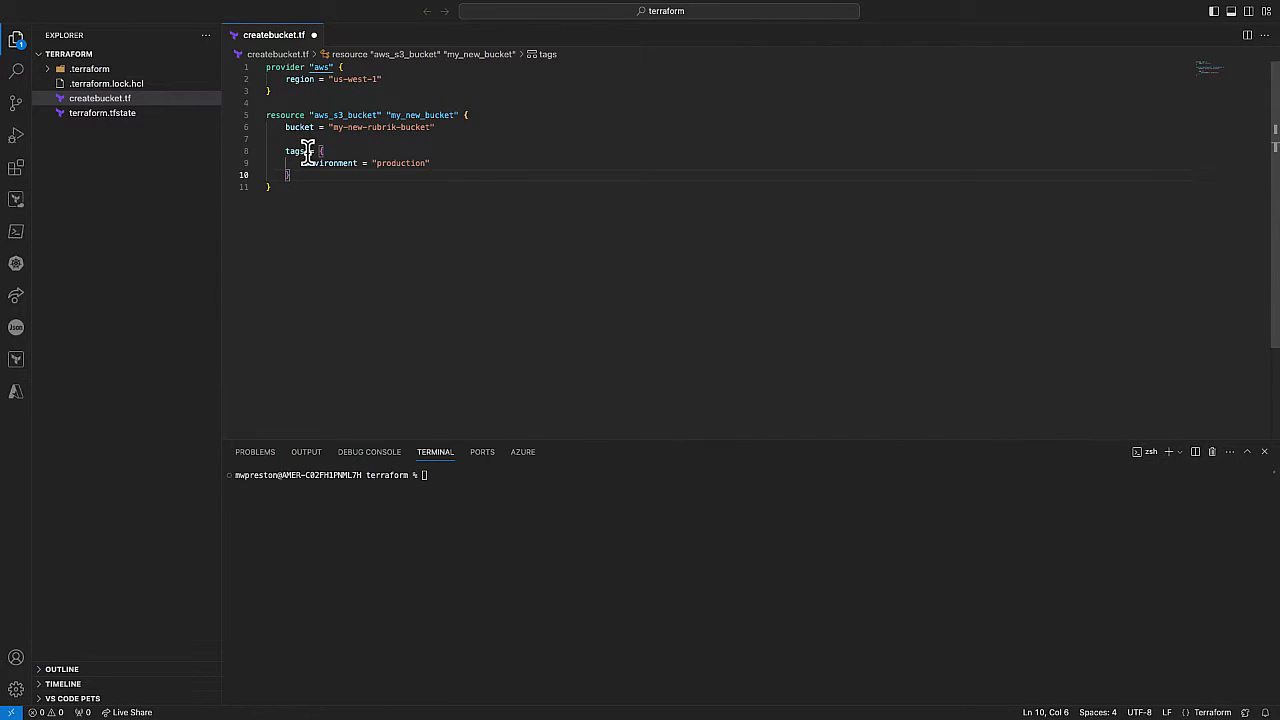
pyautogui.click(441, 485)
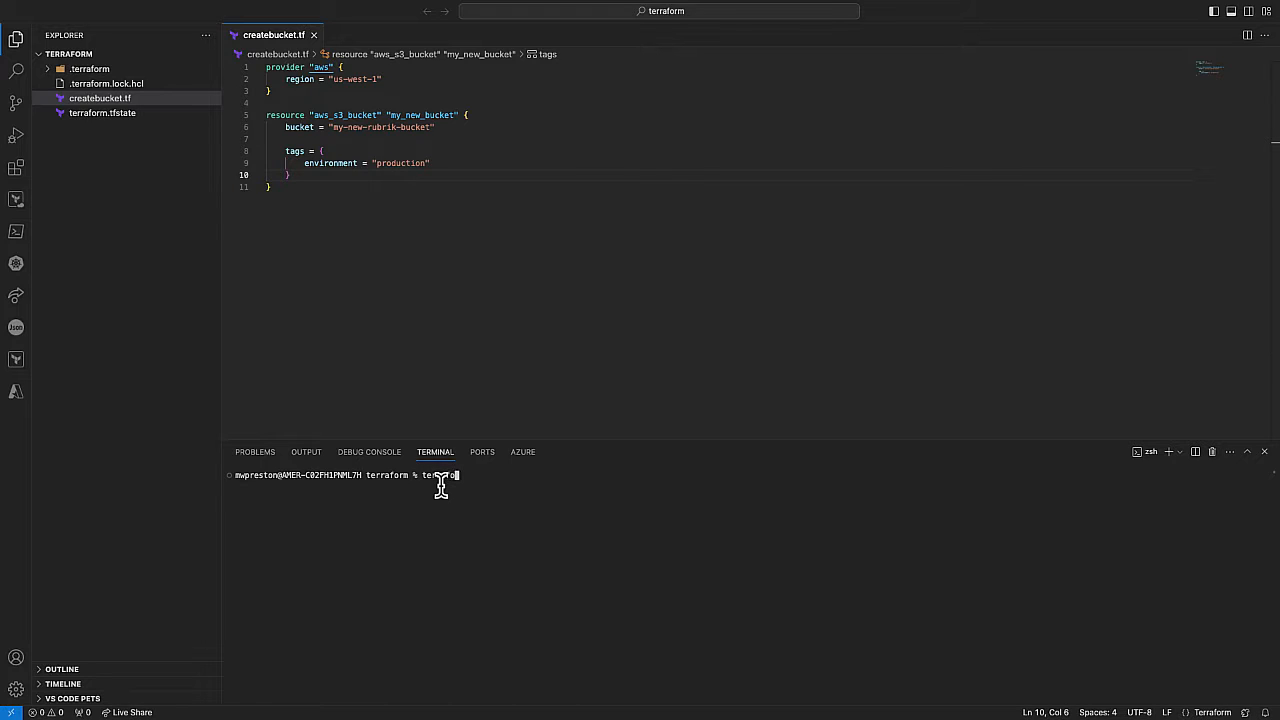
pyautogui.press('Return')
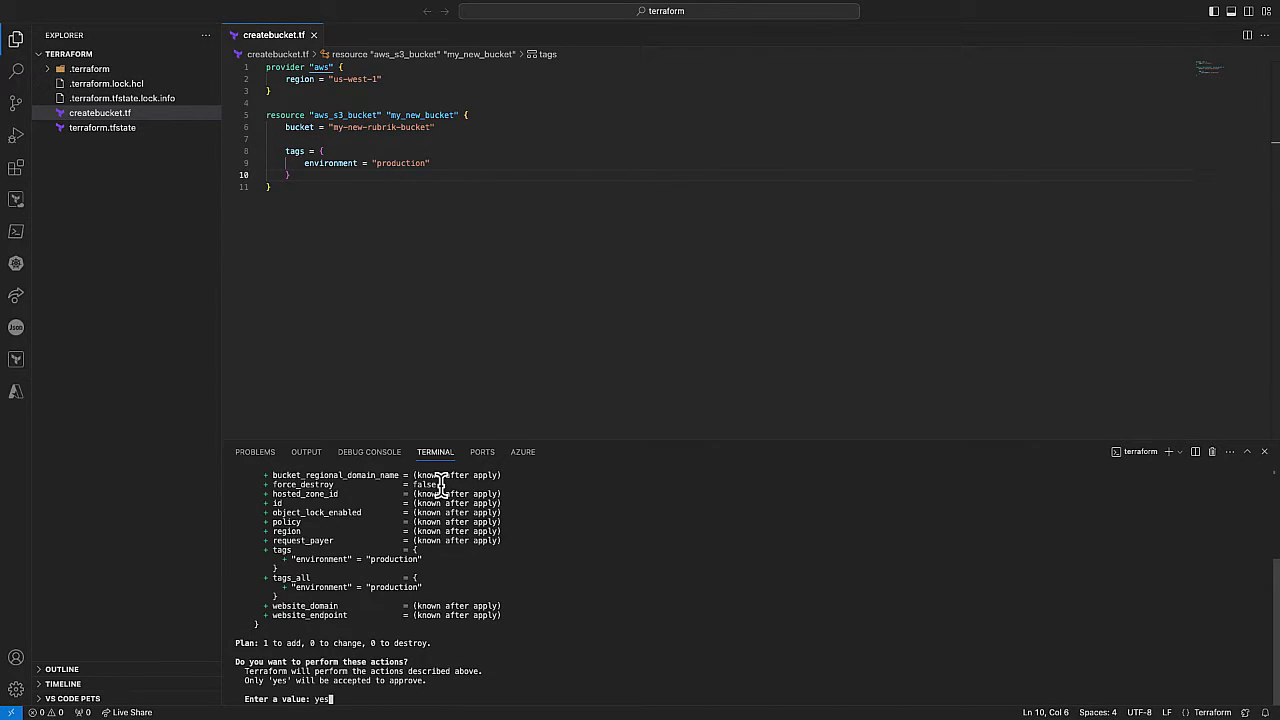
pyautogui.press('Return')
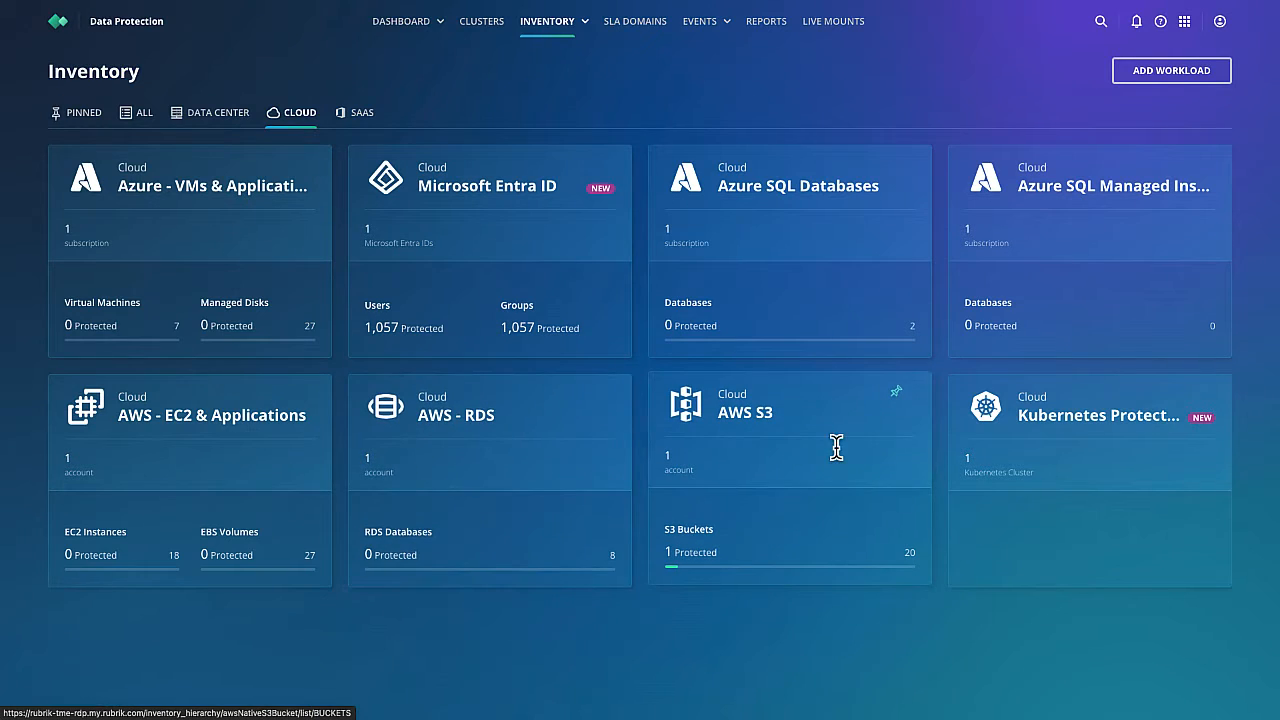
# Switch to Rubrik and open the snapshots of Feb 26, 2024 for the S3 bucket zaffre-file-store
pyautogui.click(836, 448)
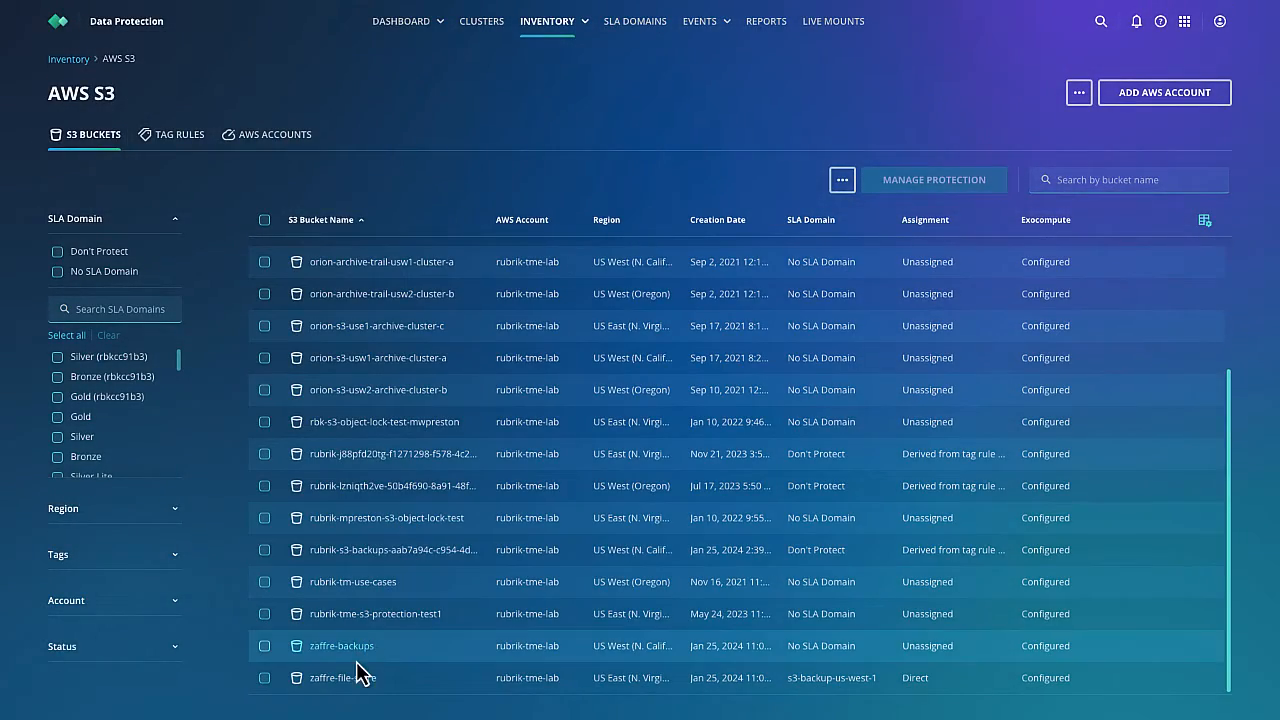
pyautogui.click(343, 681)
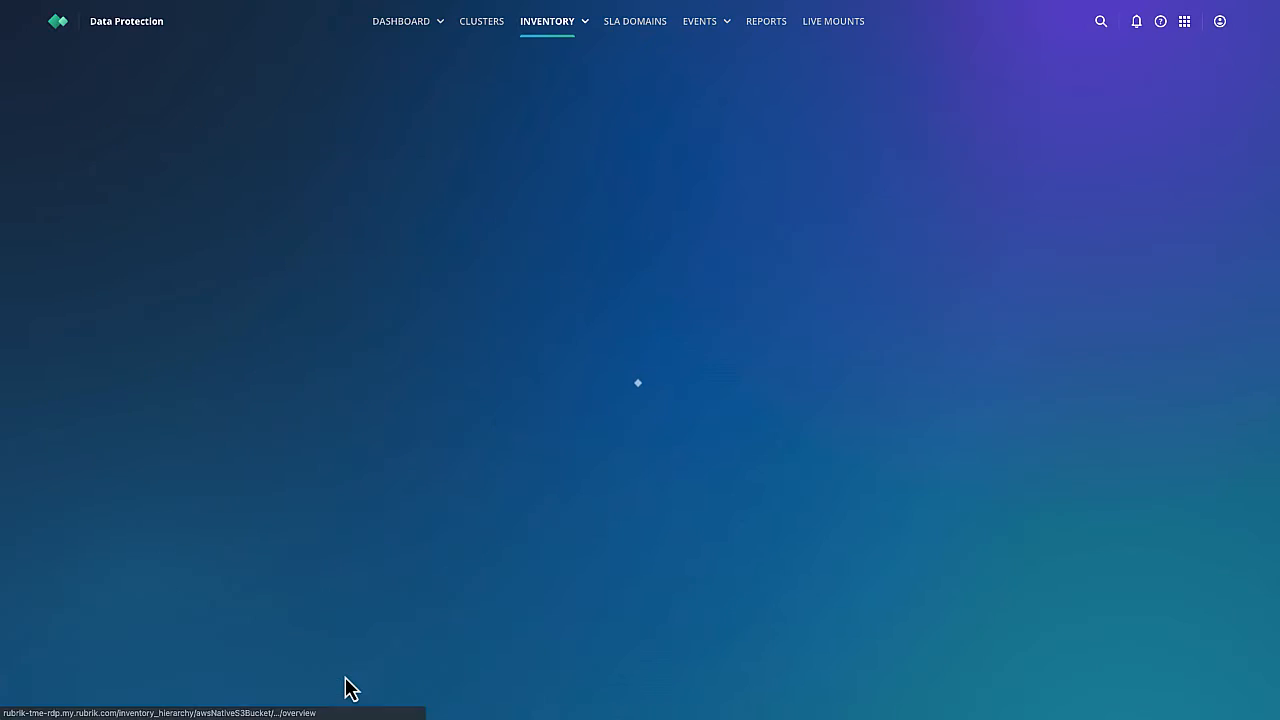
pyautogui.click(664, 640)
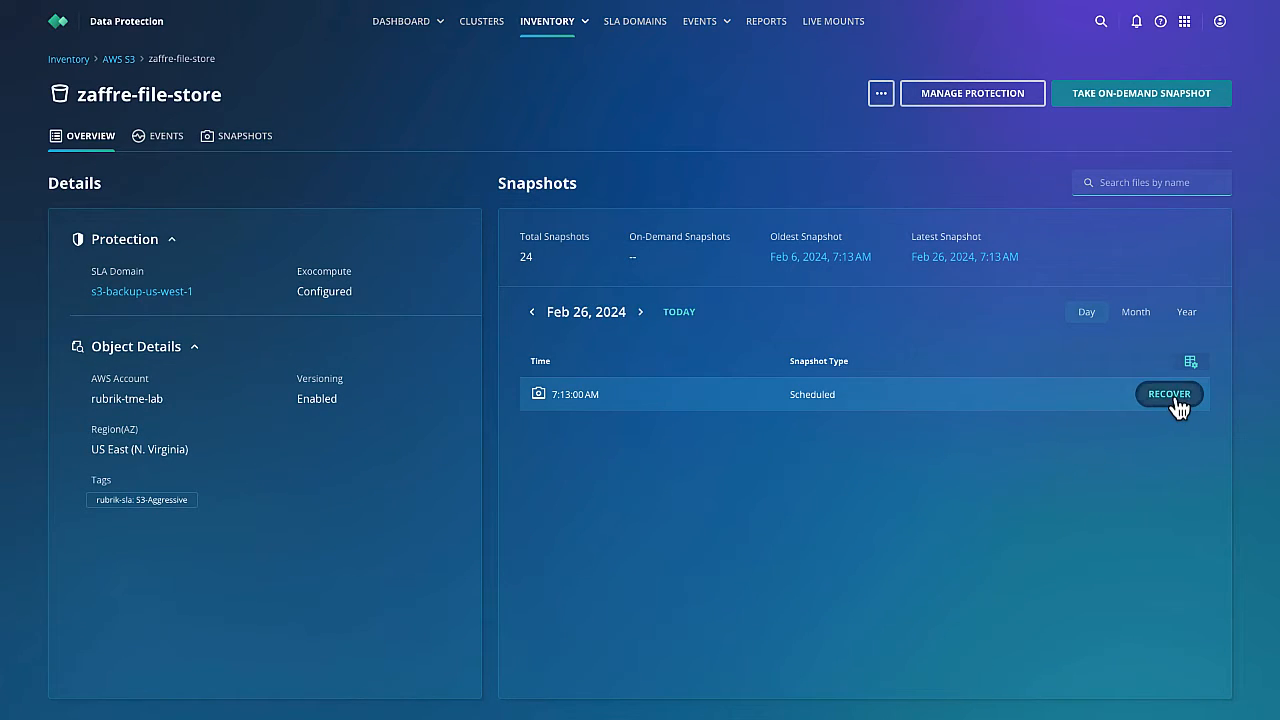
# Browse the recoverable contents of the 7:13 AM snapshot through the zaffre-file-store folder into Files
pyautogui.click(1170, 400)
pyautogui.click(464, 334)
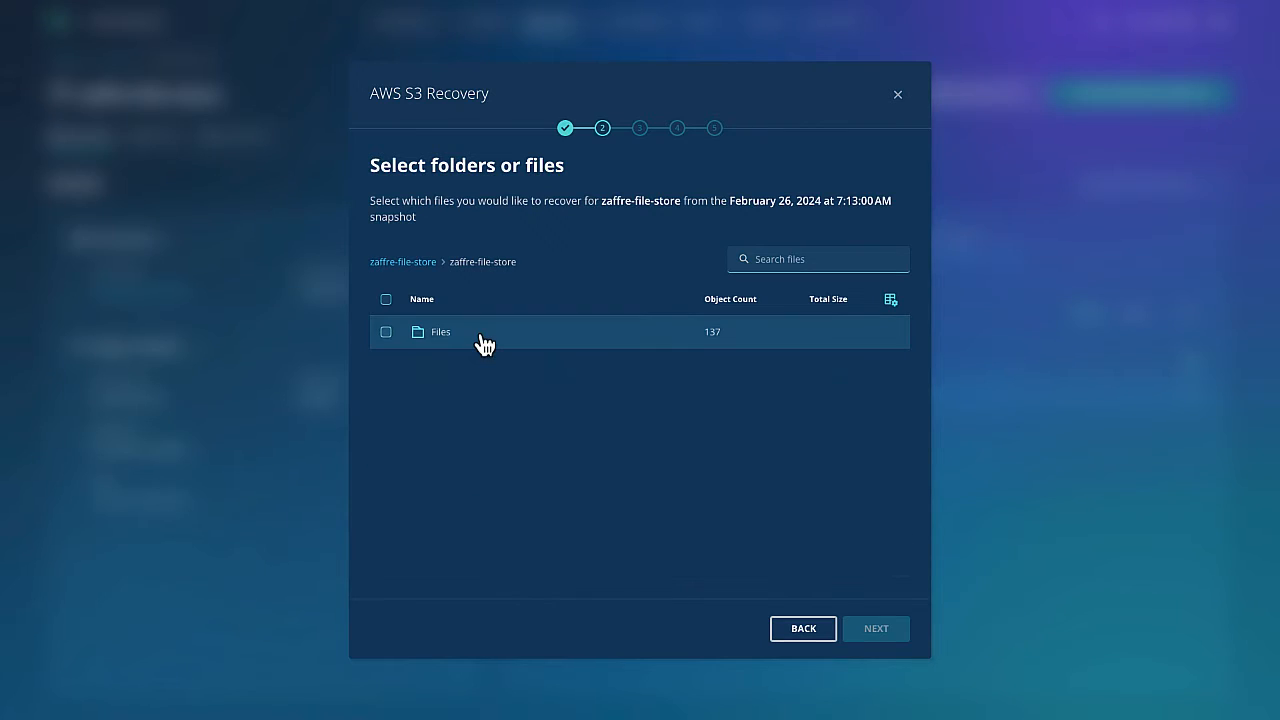
pyautogui.click(441, 340)
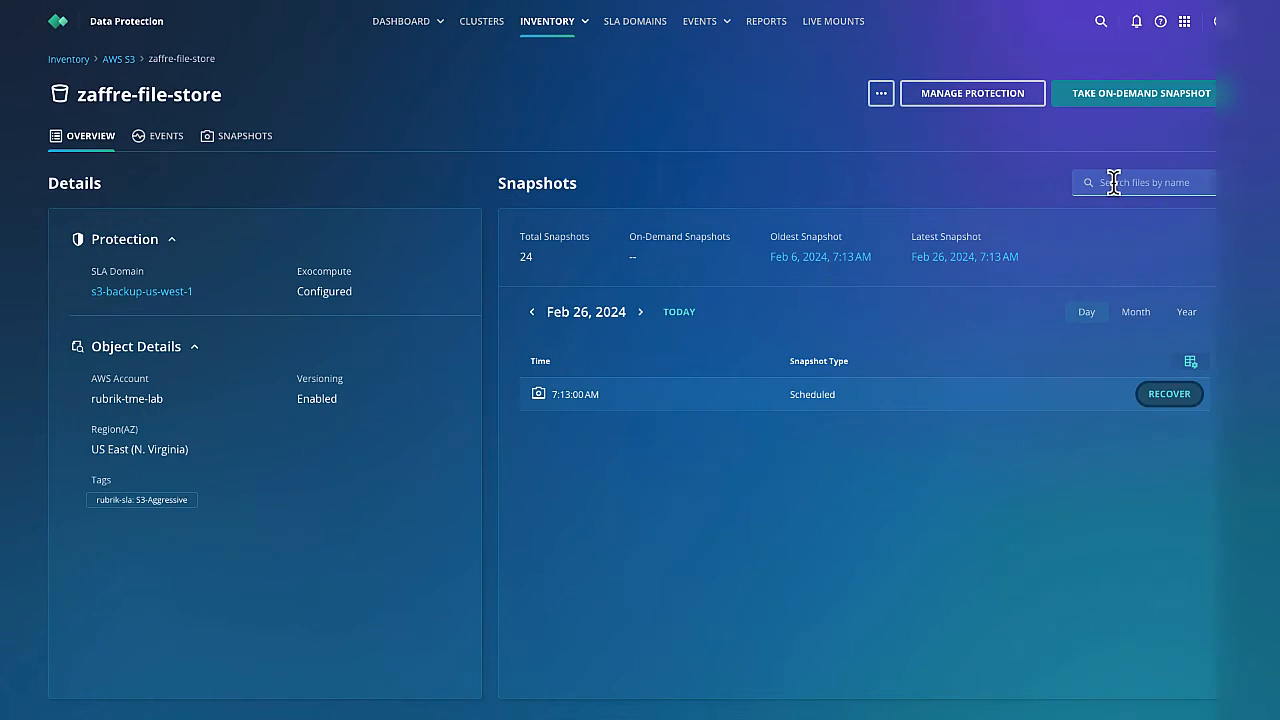
# Search the bucket's files for "american" and select the Engineering and Finance Department files from the 2/8/2024 snapshot
pyautogui.click(1113, 182)
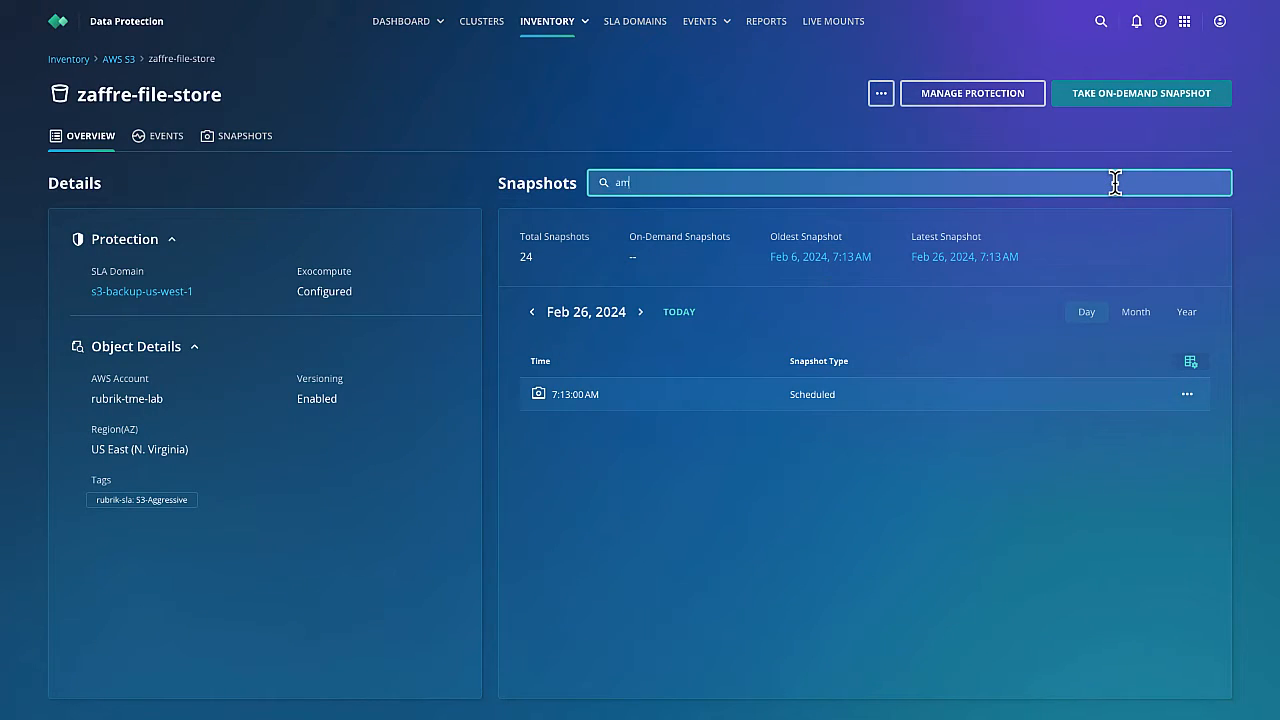
pyautogui.write('american')
pyautogui.press('Return')
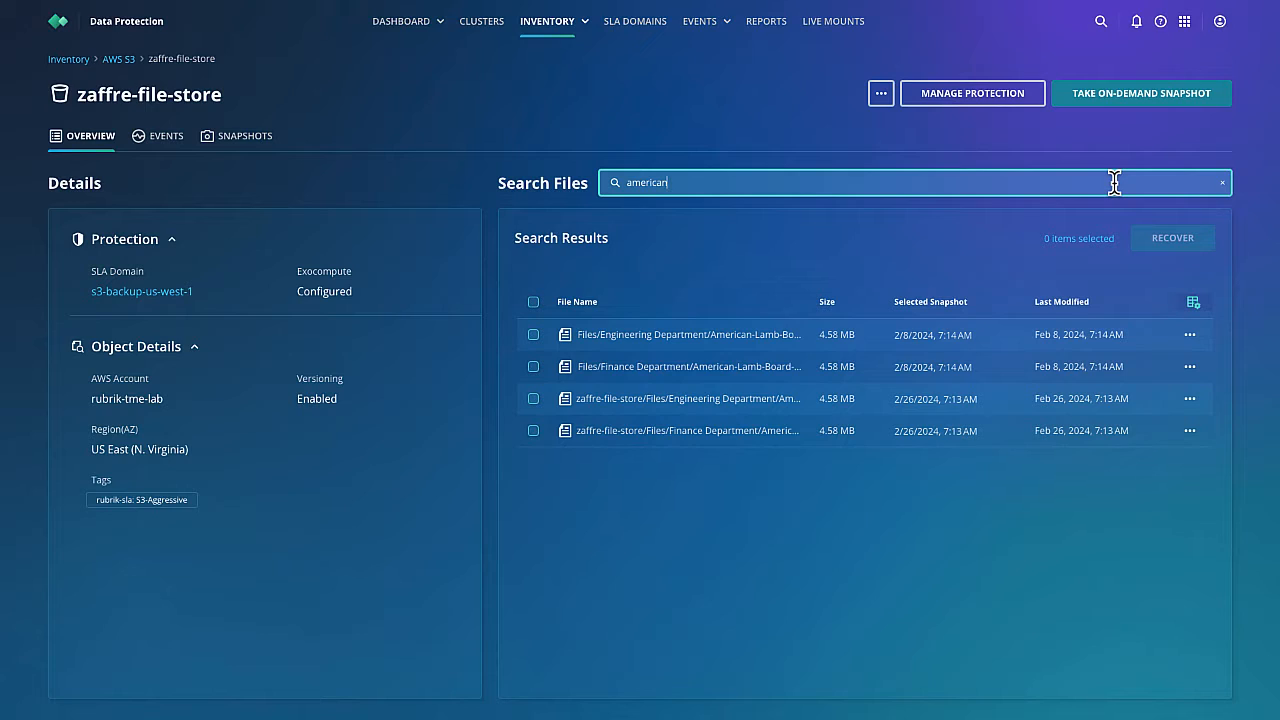
pyautogui.click(534, 337)
pyautogui.click(534, 336)
pyautogui.click(534, 368)
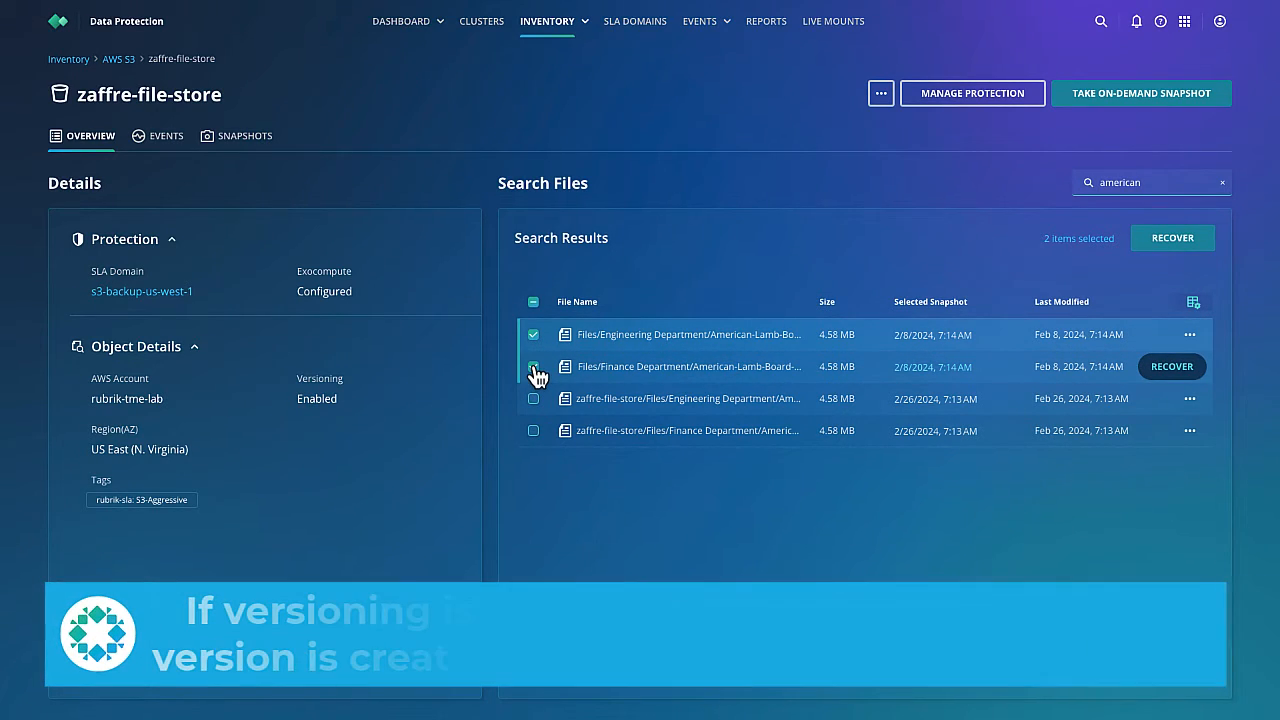
# Start recovering the two selected files, review the confirmation page for in-place recovery, and return to the recovery options
pyautogui.click(1195, 247)
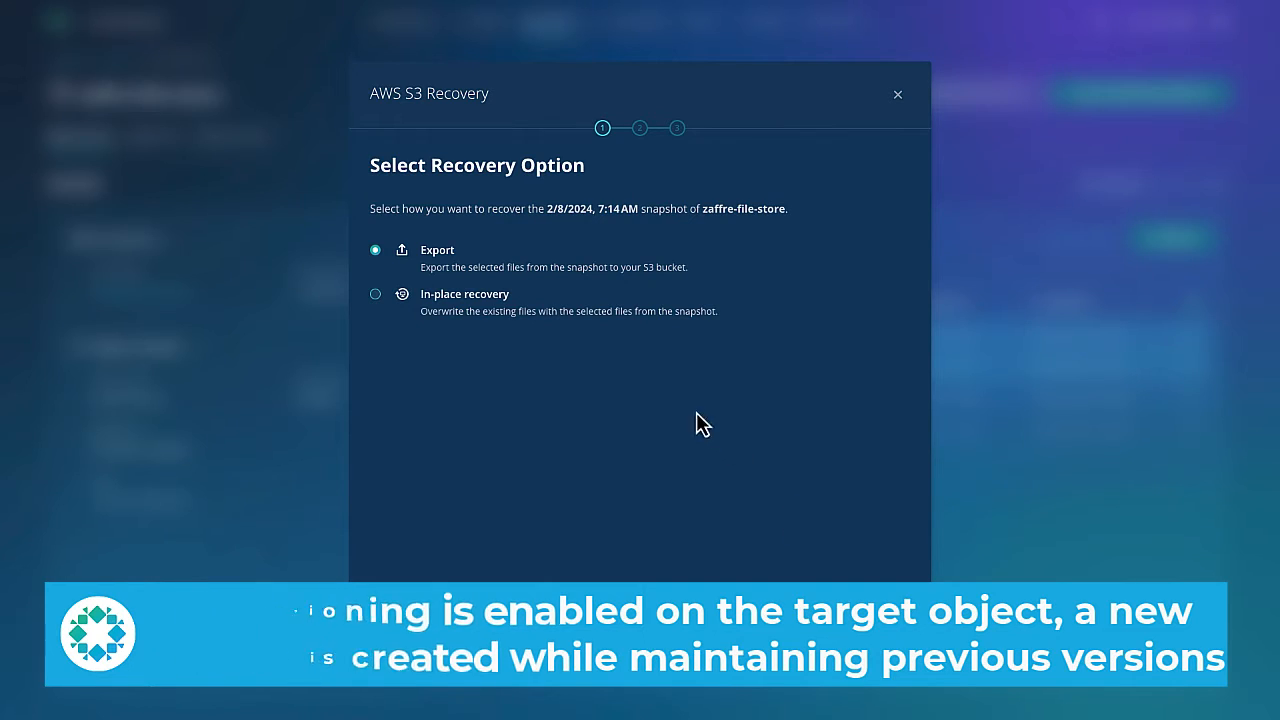
pyautogui.click(449, 303)
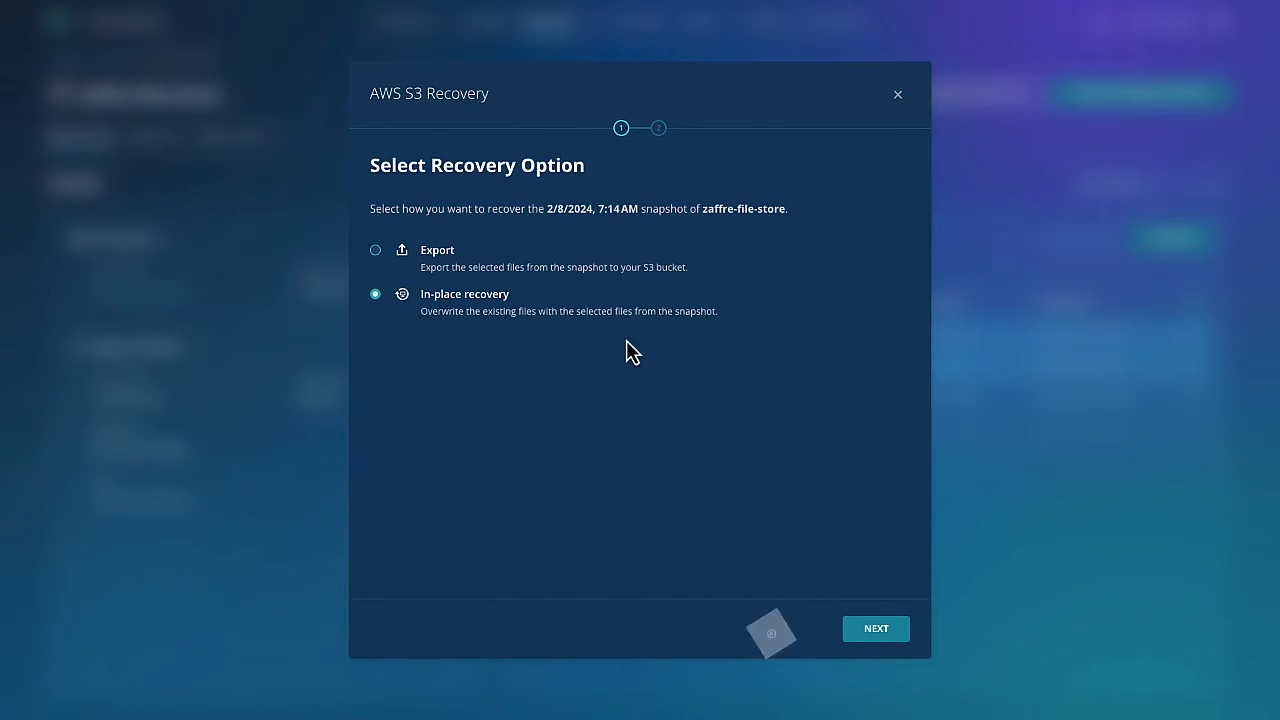
pyautogui.click(876, 630)
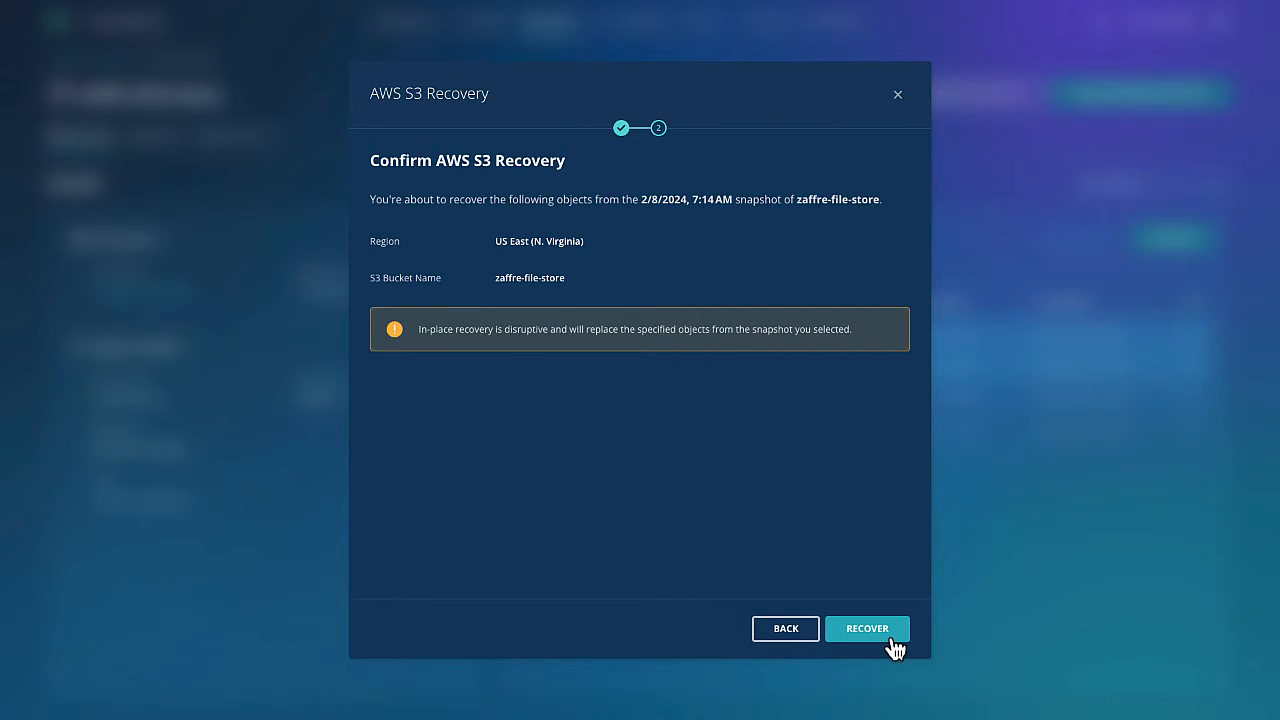
pyautogui.click(786, 630)
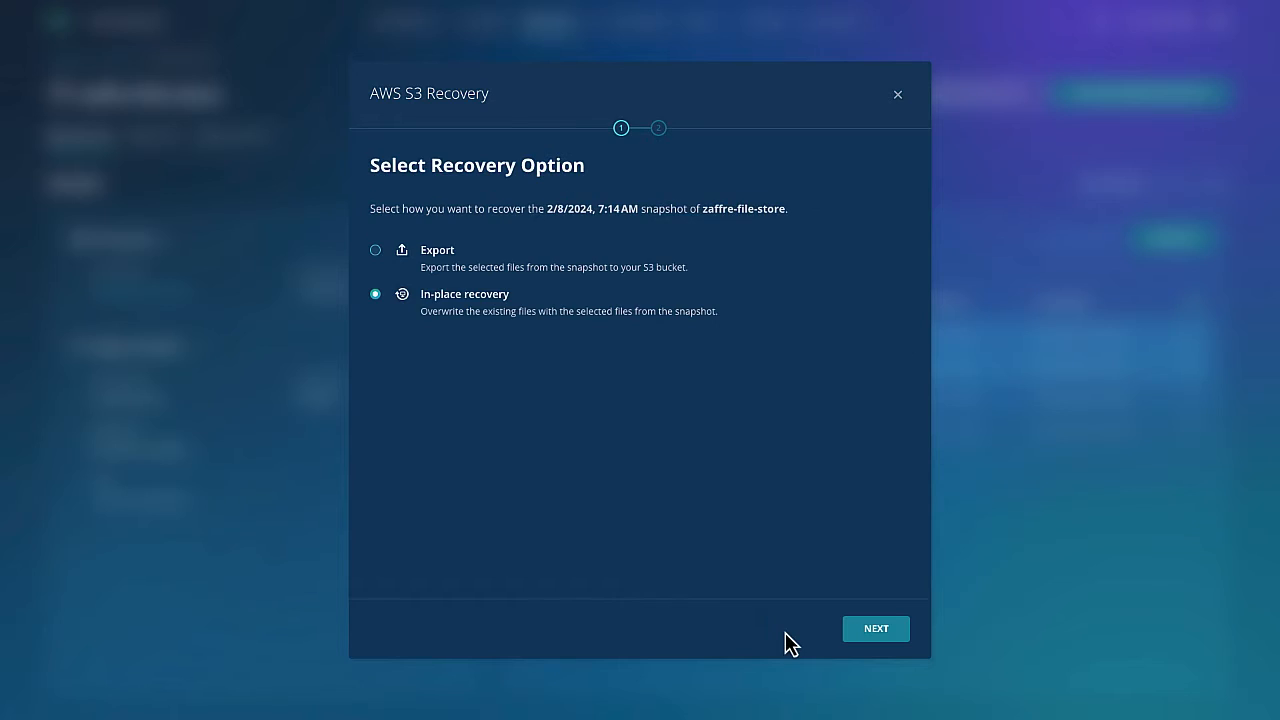
# Choose to export the selected files and browse the available destination S3 buckets down to zaffre-file-store
pyautogui.click(415, 262)
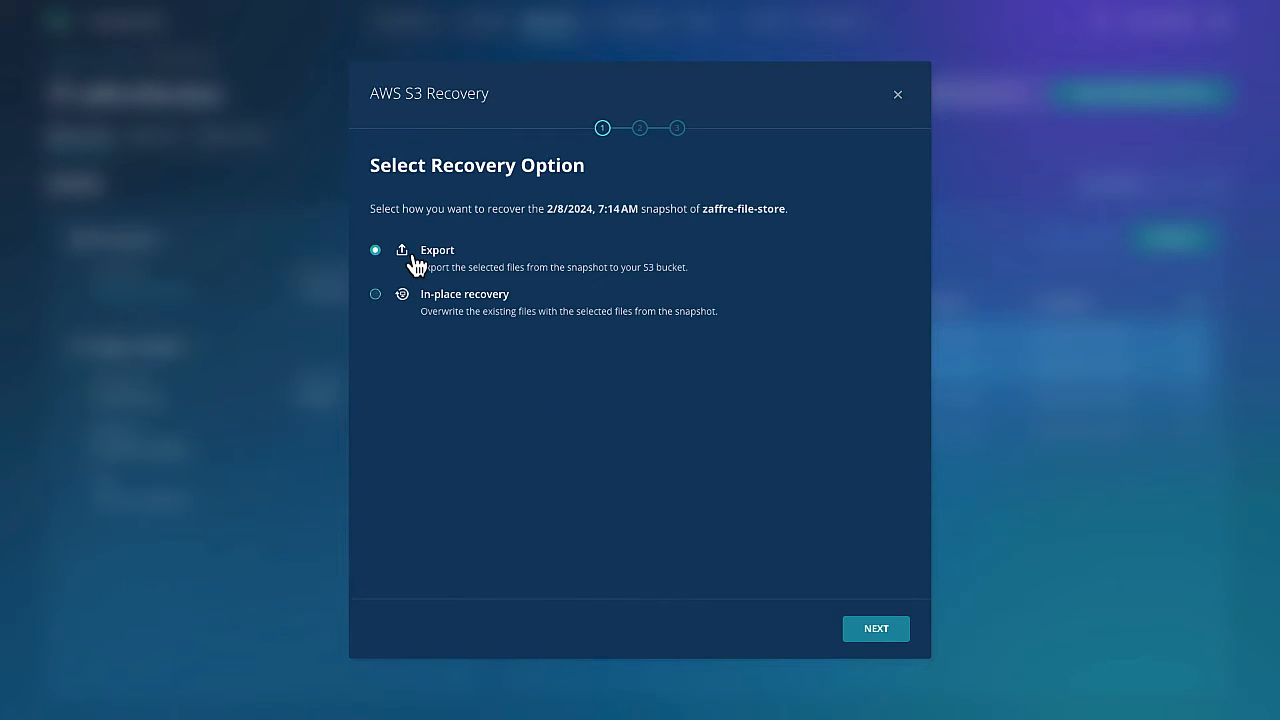
pyautogui.click(876, 632)
pyautogui.click(561, 334)
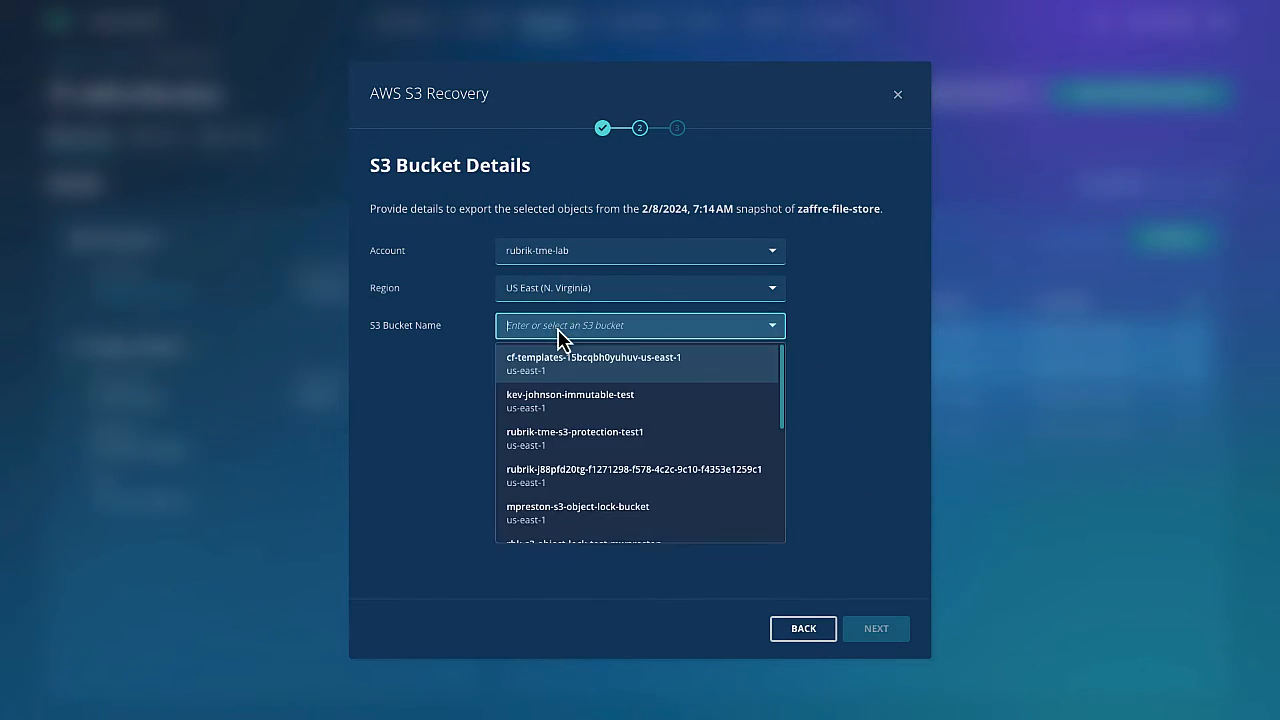
pyautogui.scroll(-3, 600, 486)
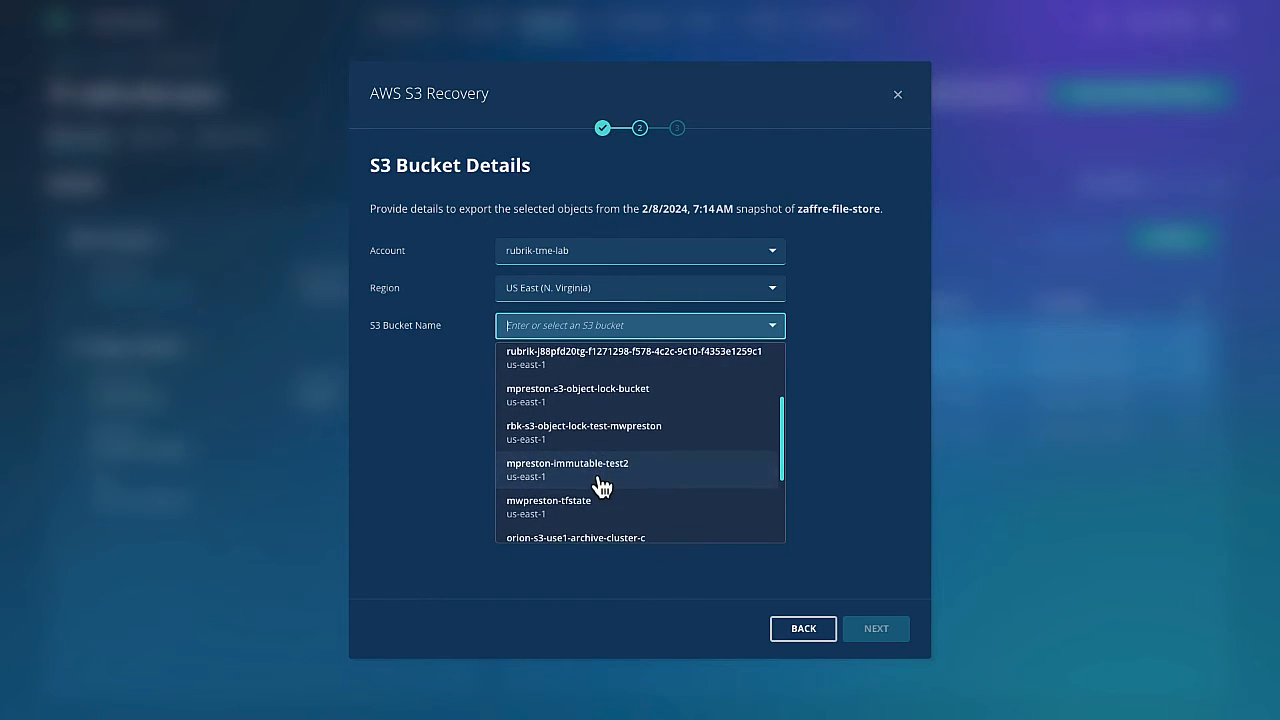
pyautogui.scroll(-2, 600, 486)
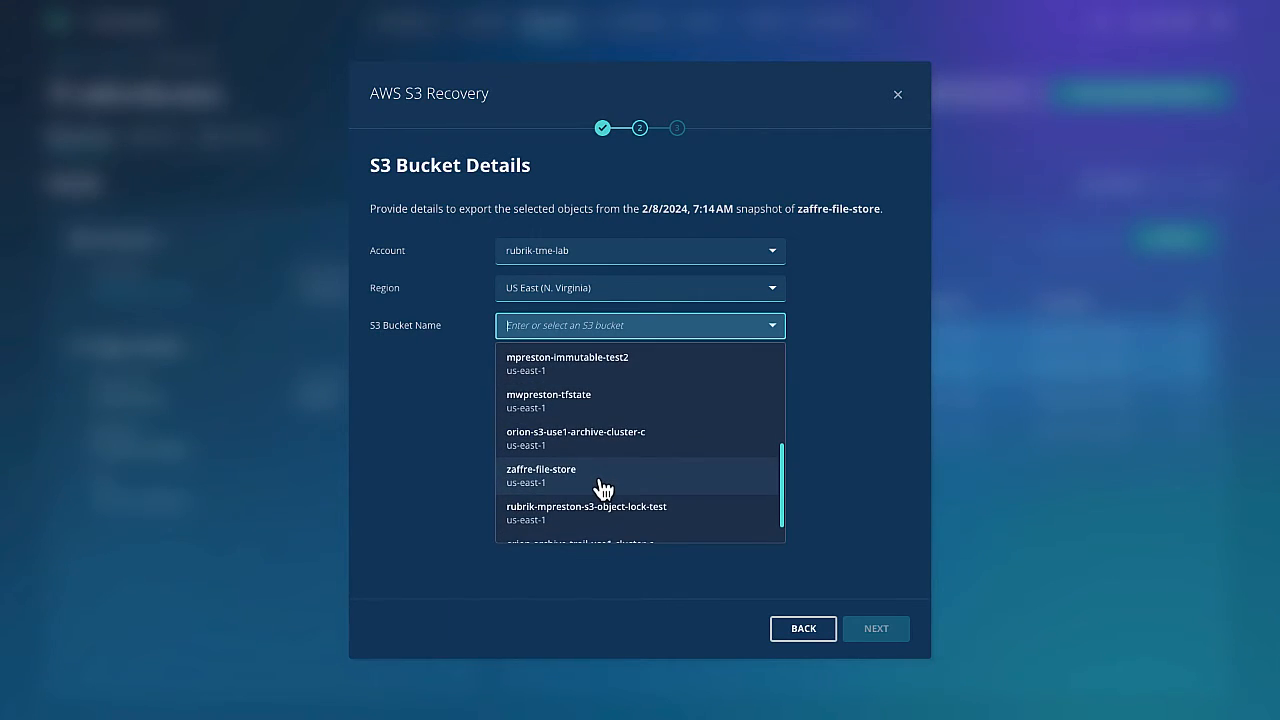
pyautogui.scroll(-1, 603, 488)
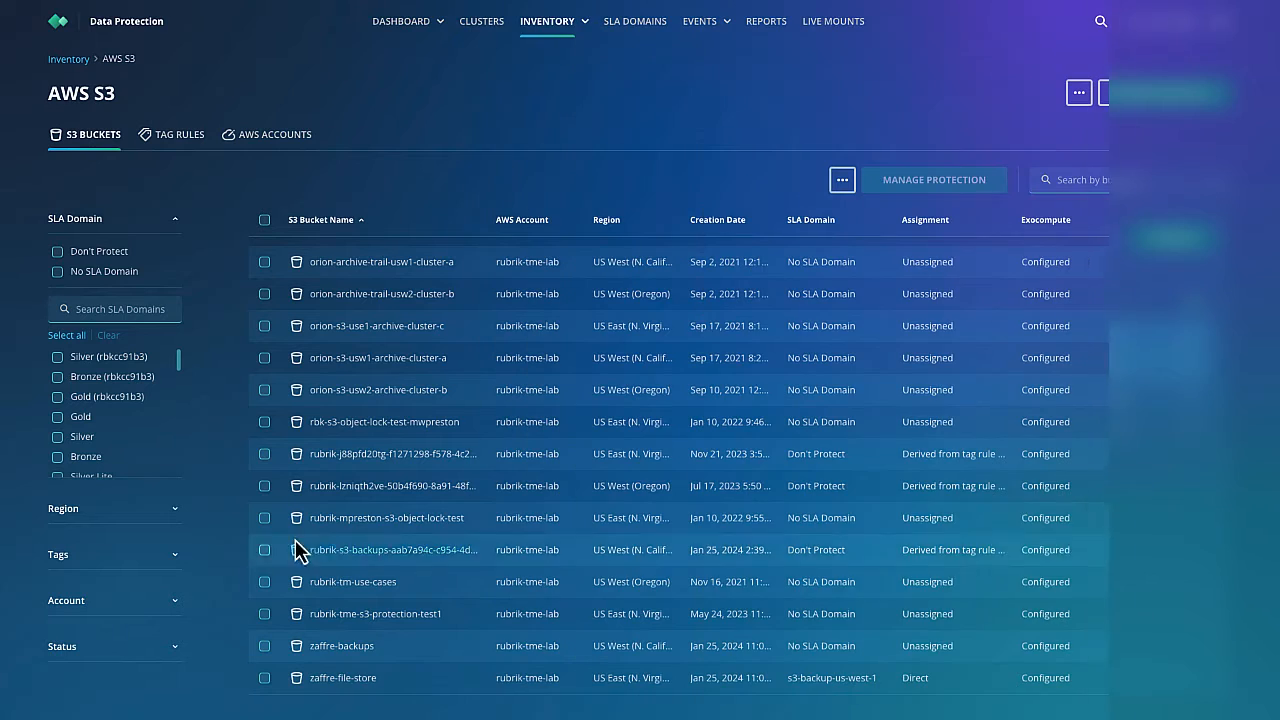
# Open the zaffre-file-store bucket from the S3 inventory and start a recovery from its Feb 15, 2024 snapshot
pyautogui.click(362, 680)
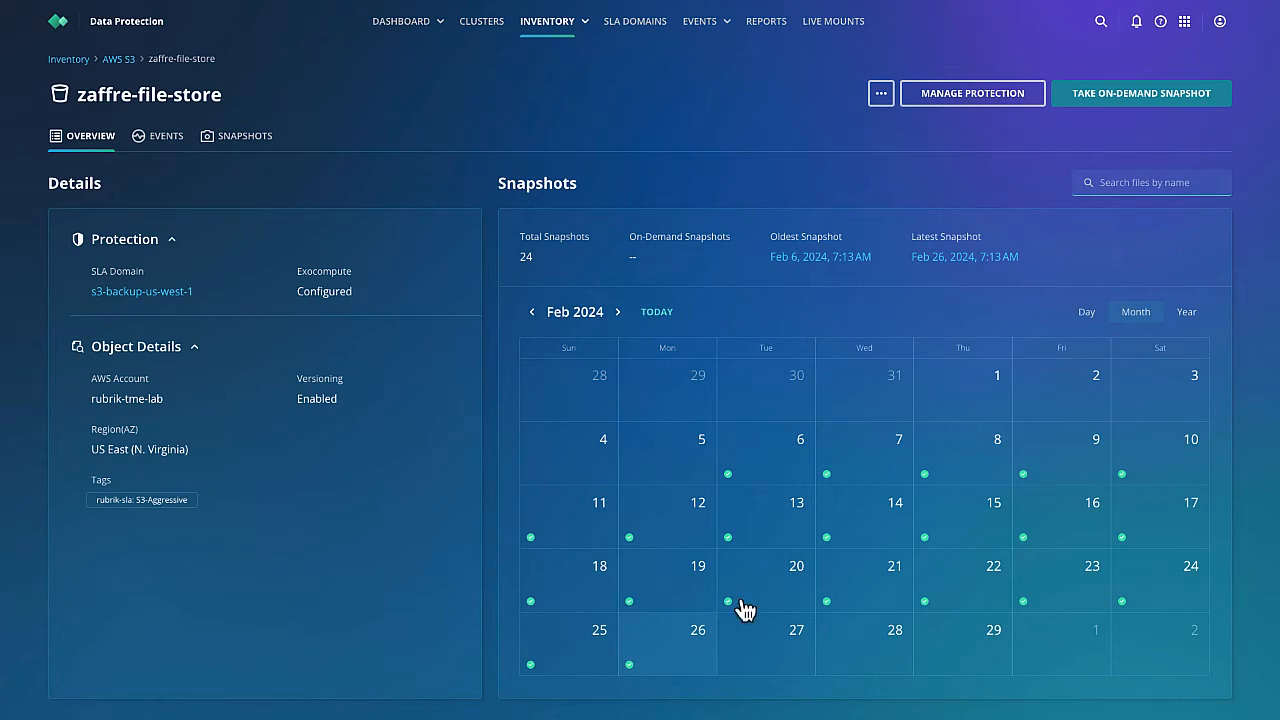
pyautogui.click(972, 543)
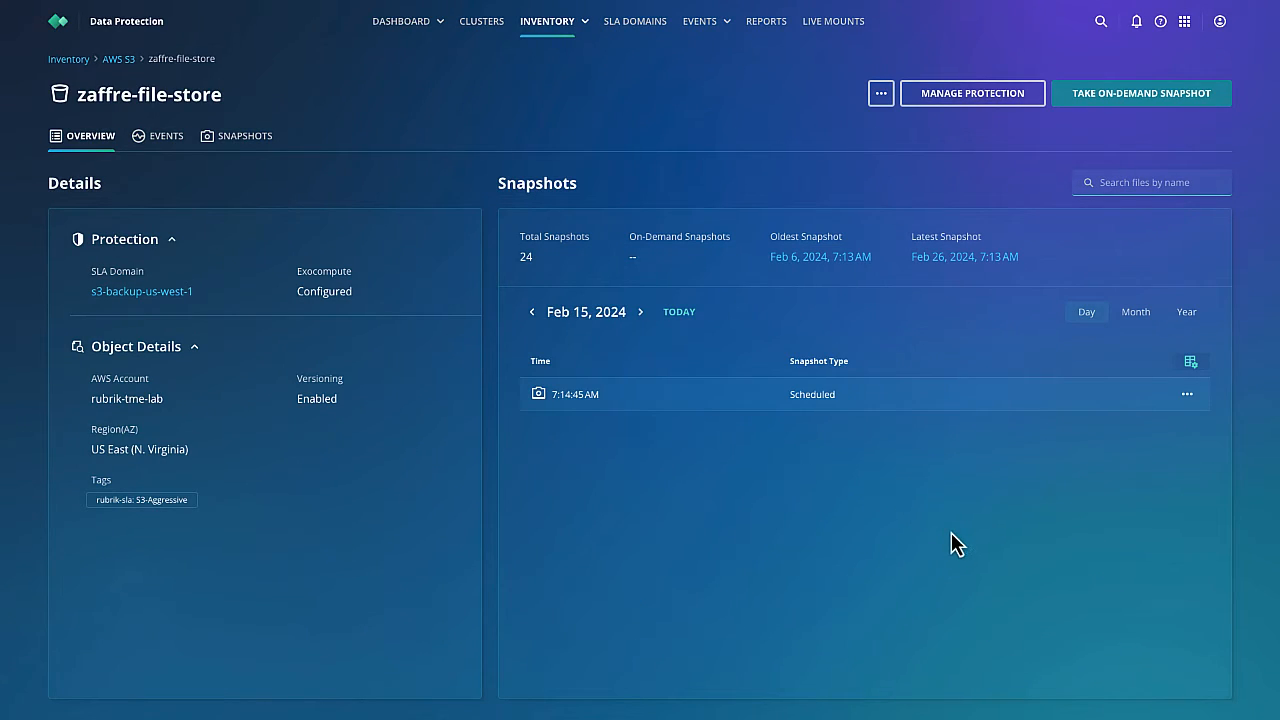
pyautogui.click(1188, 396)
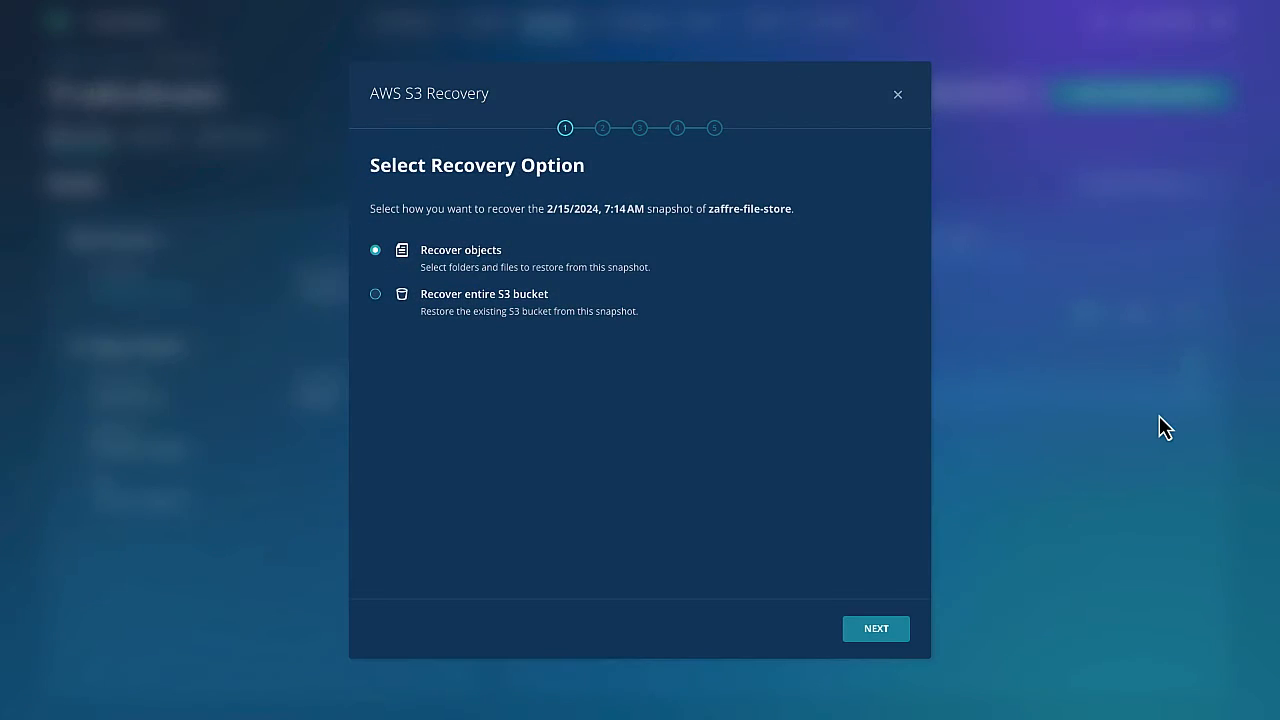
# Set the recovery to restore the entire S3 bucket with the in-place recovery option
pyautogui.click(455, 305)
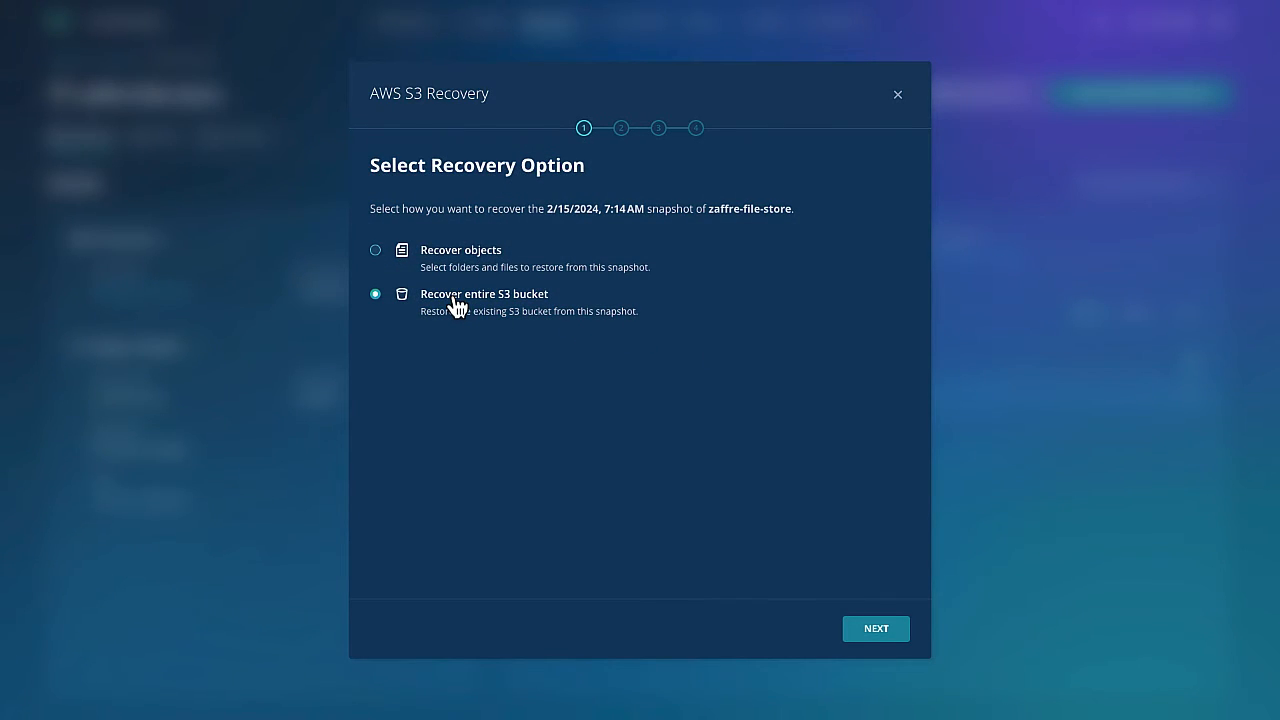
pyautogui.click(878, 630)
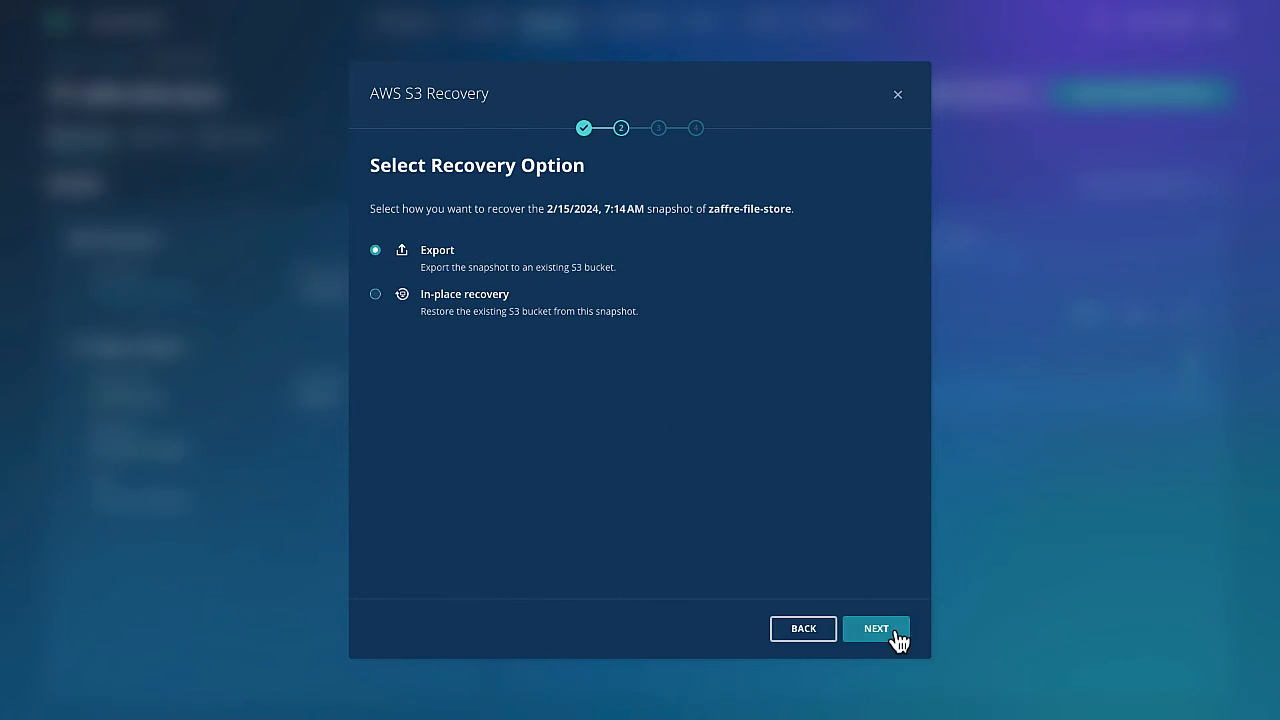
pyautogui.click(463, 310)
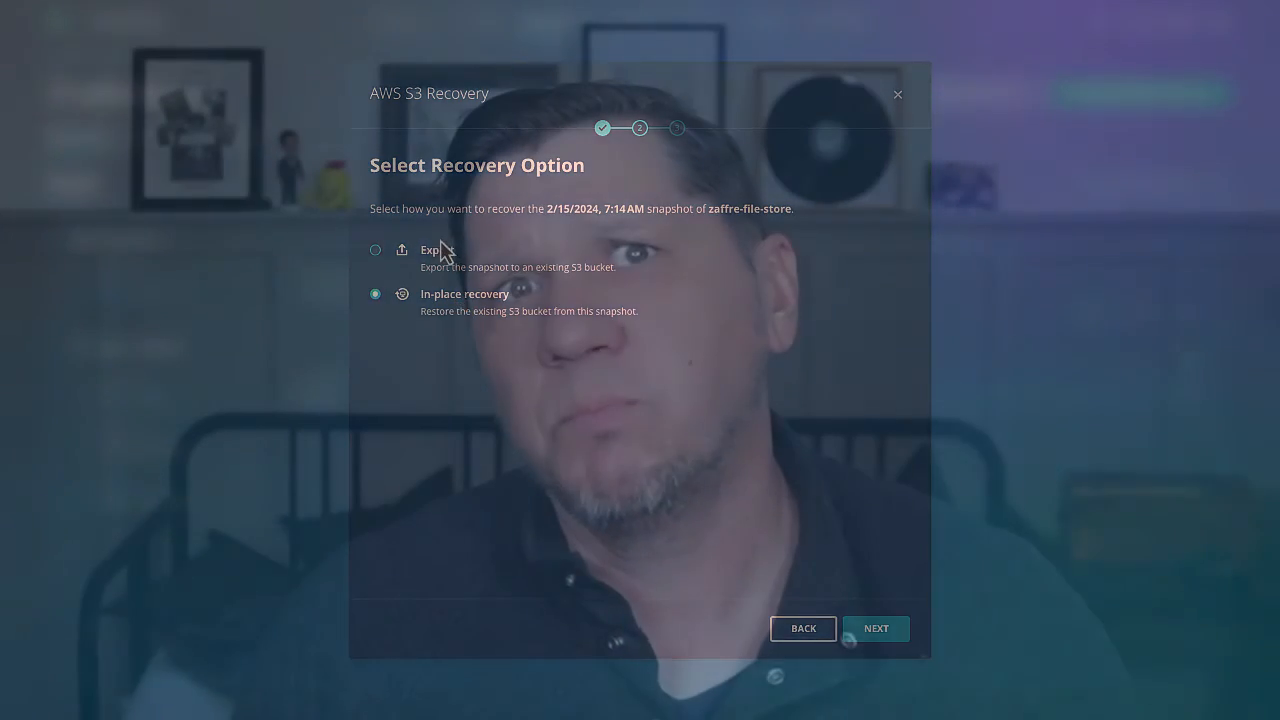